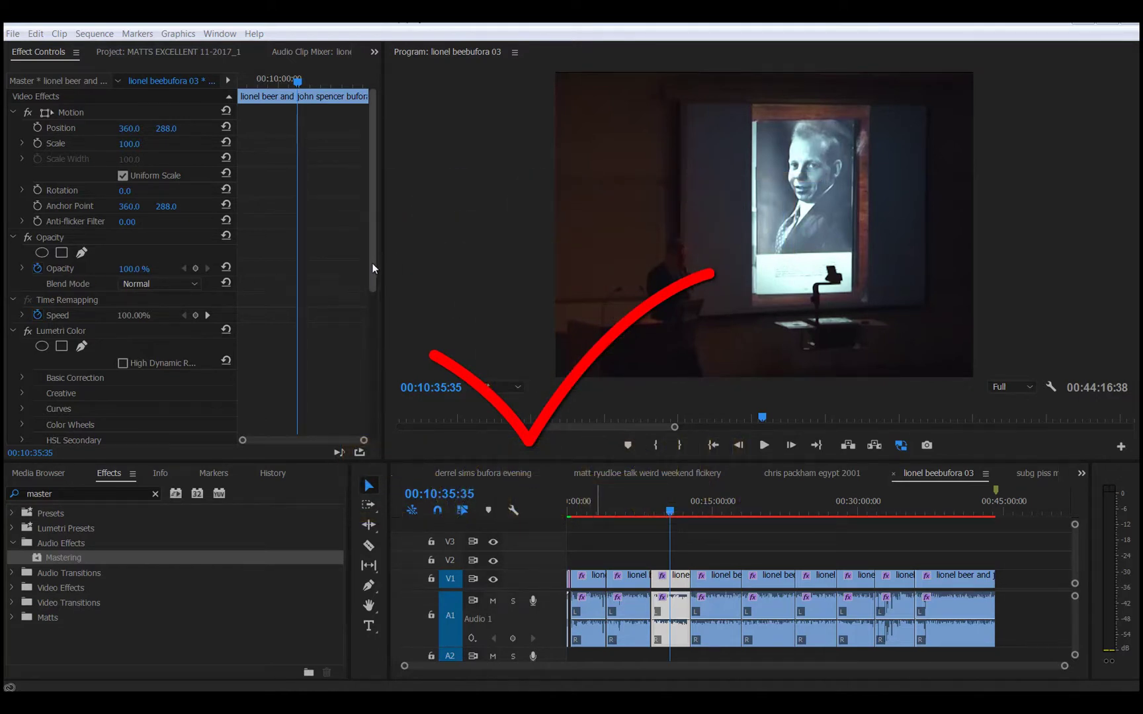
Set the Program monitor's magnification to 200%
{"action": "left_click_drag", "start_coordinate": [370, 265], "coordinate": [373, 372]}
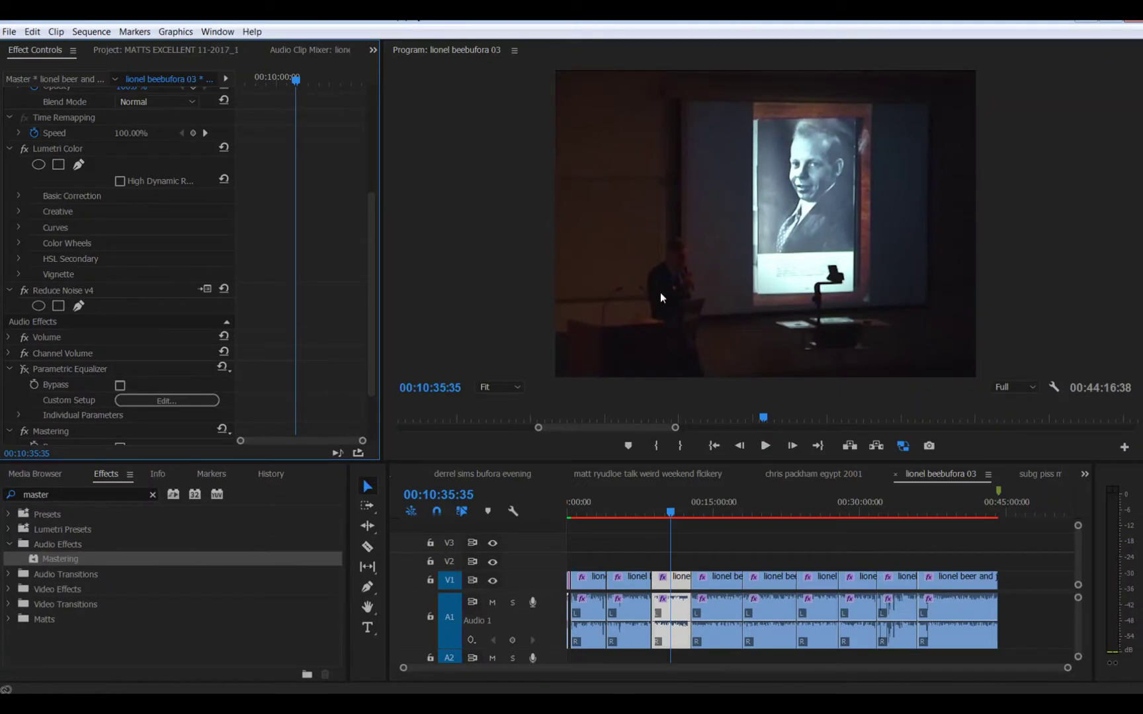
{"action": "left_click", "coordinate": [497, 390]}
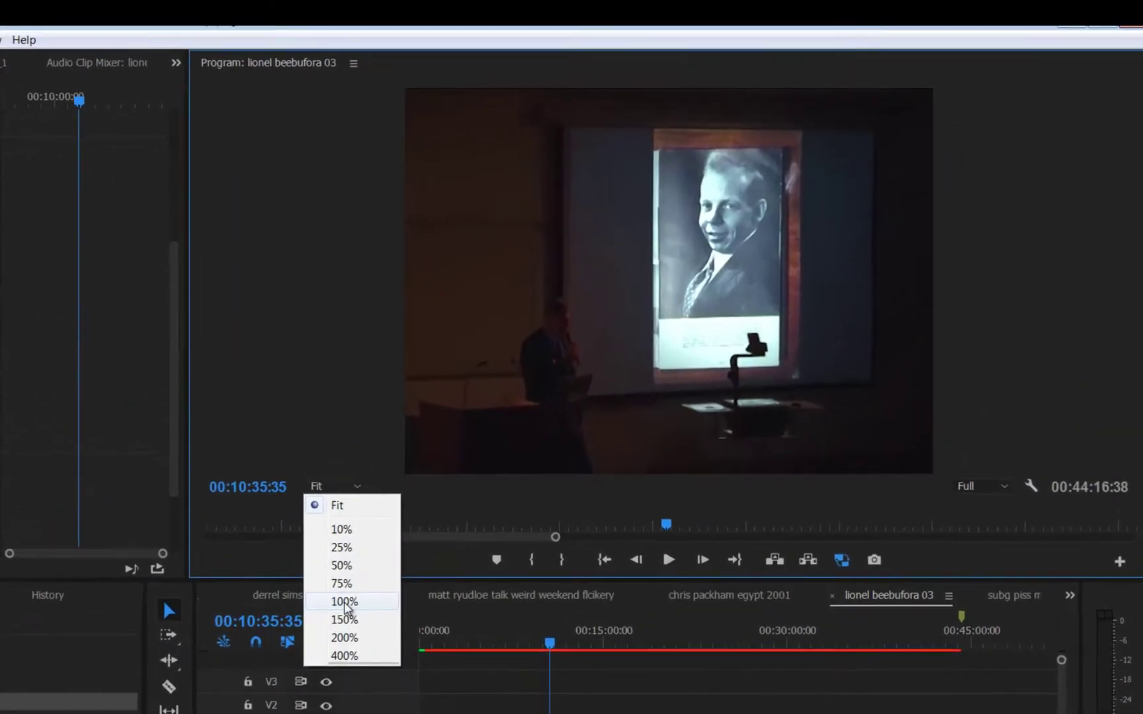
{"action": "left_click", "coordinate": [345, 602]}
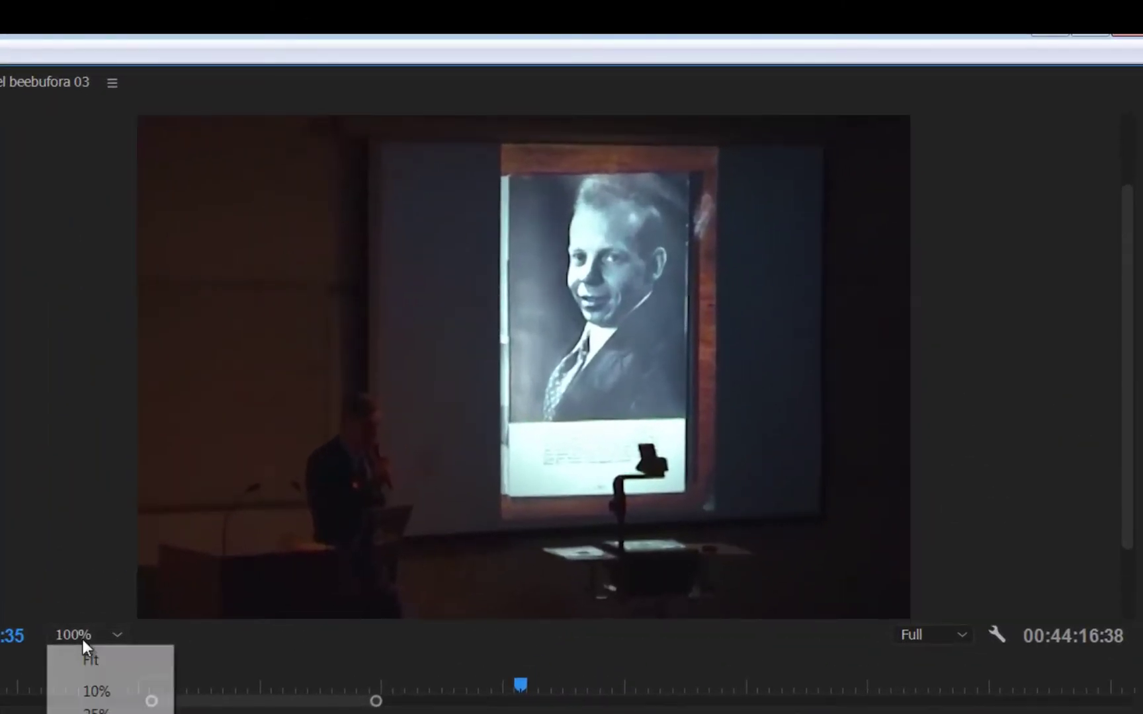
{"action": "left_click", "coordinate": [323, 490]}
{"action": "left_click", "coordinate": [96, 713]}
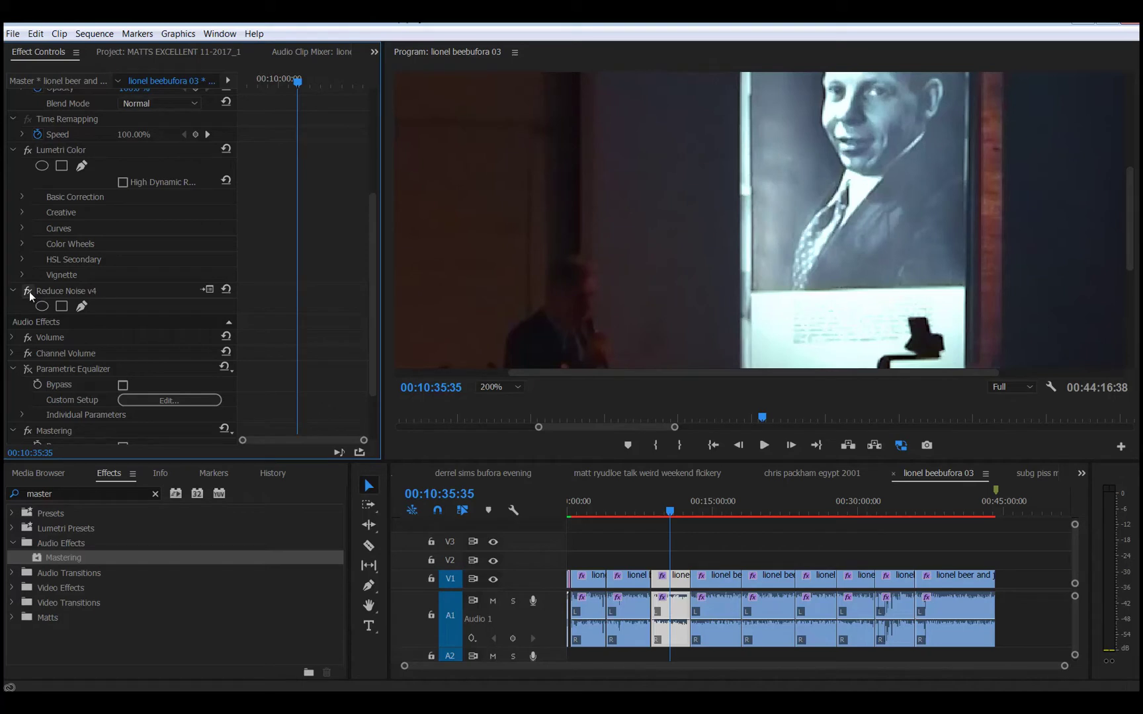
Open the setup of the clip's Reduce Noise v4 effect and display its temporal noise filter settings
{"action": "key", "text": "ctrl+s"}
{"action": "left_click", "coordinate": [209, 289]}
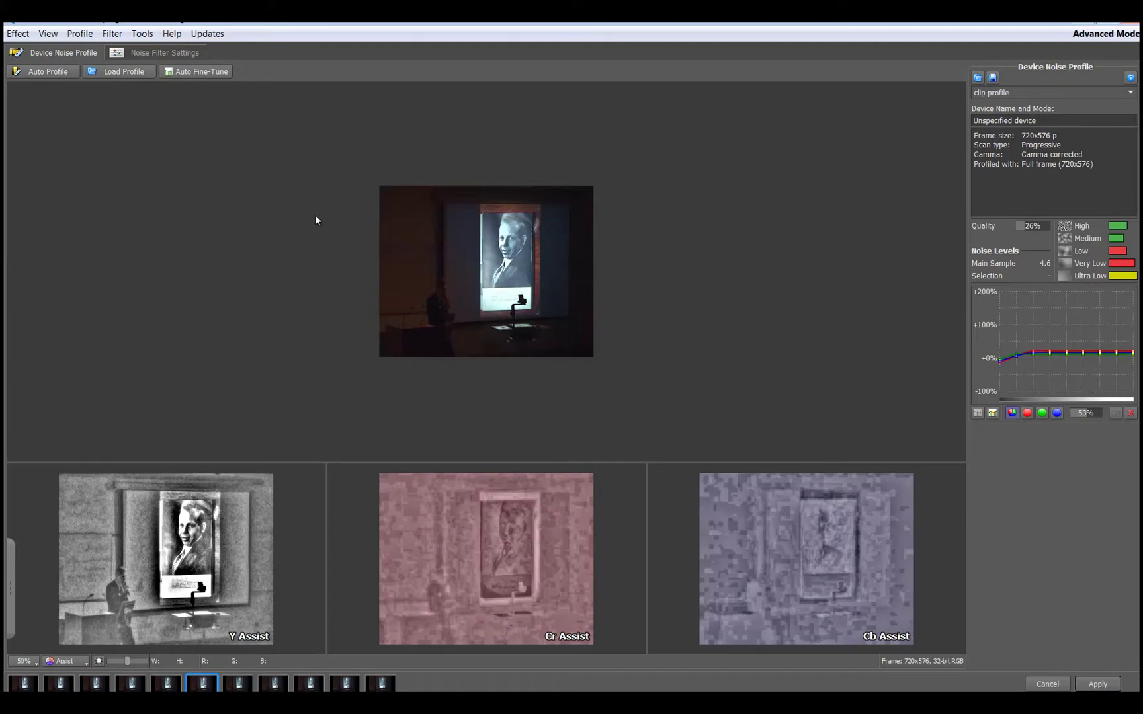
{"action": "left_click", "coordinate": [172, 52]}
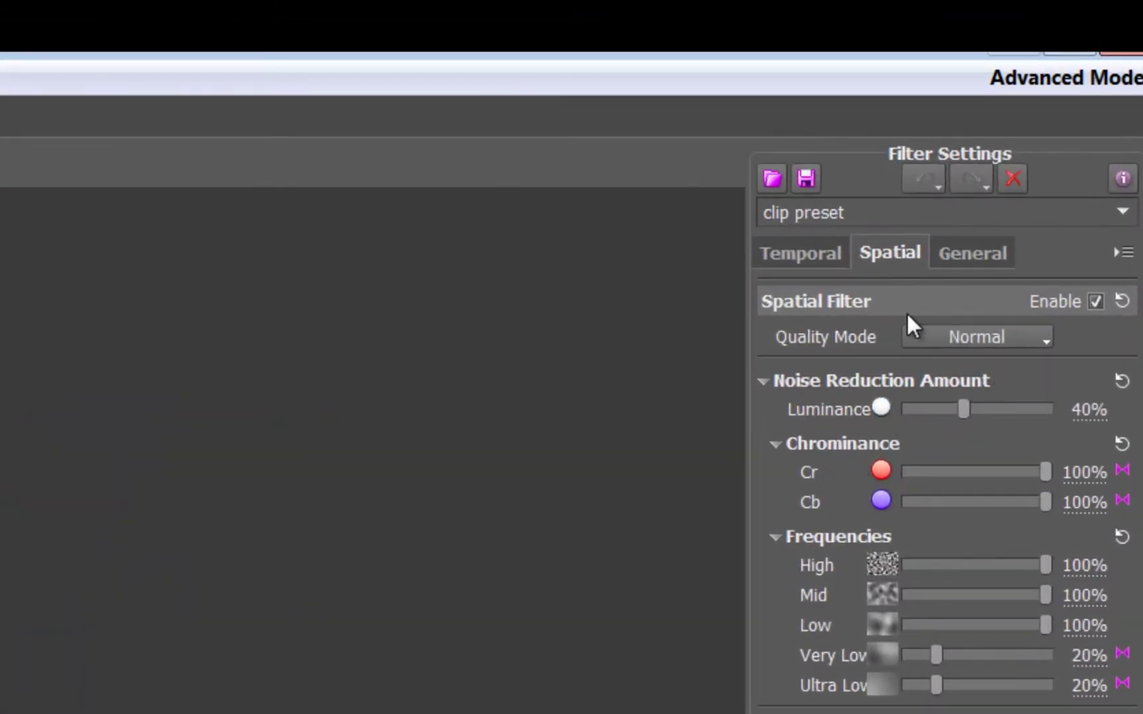
{"action": "left_click", "coordinate": [800, 253]}
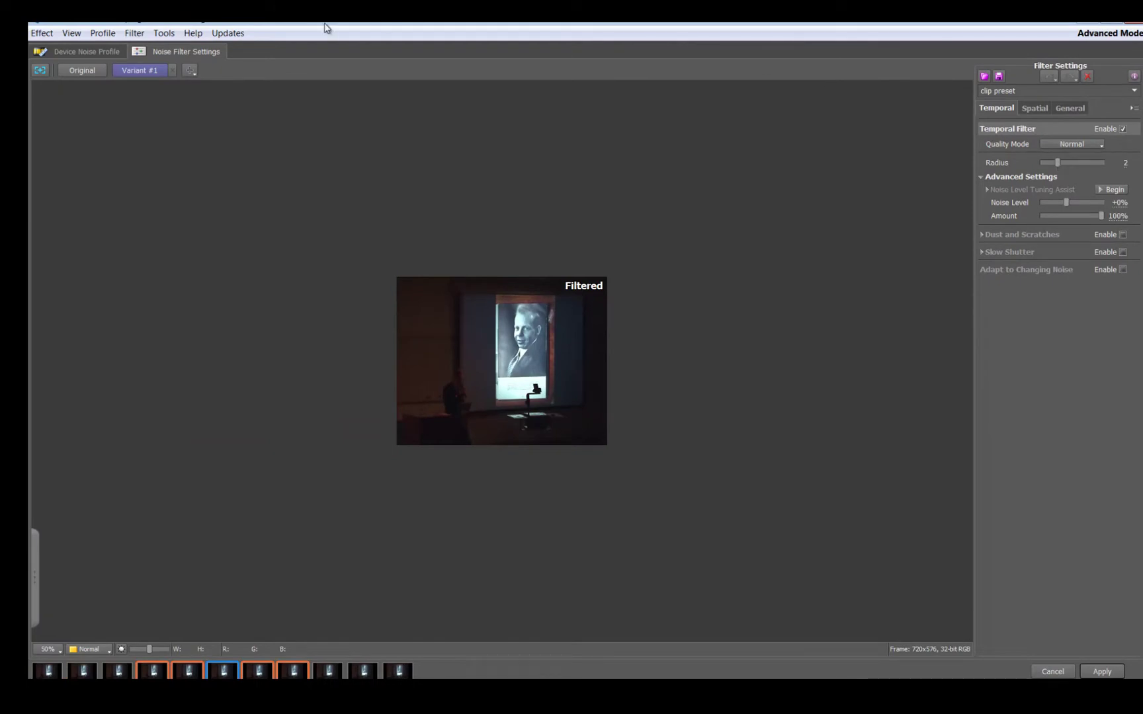
Open the noise plug-in's performance preferences and bring up its performance optimization dialog
{"action": "left_click", "coordinate": [164, 33]}
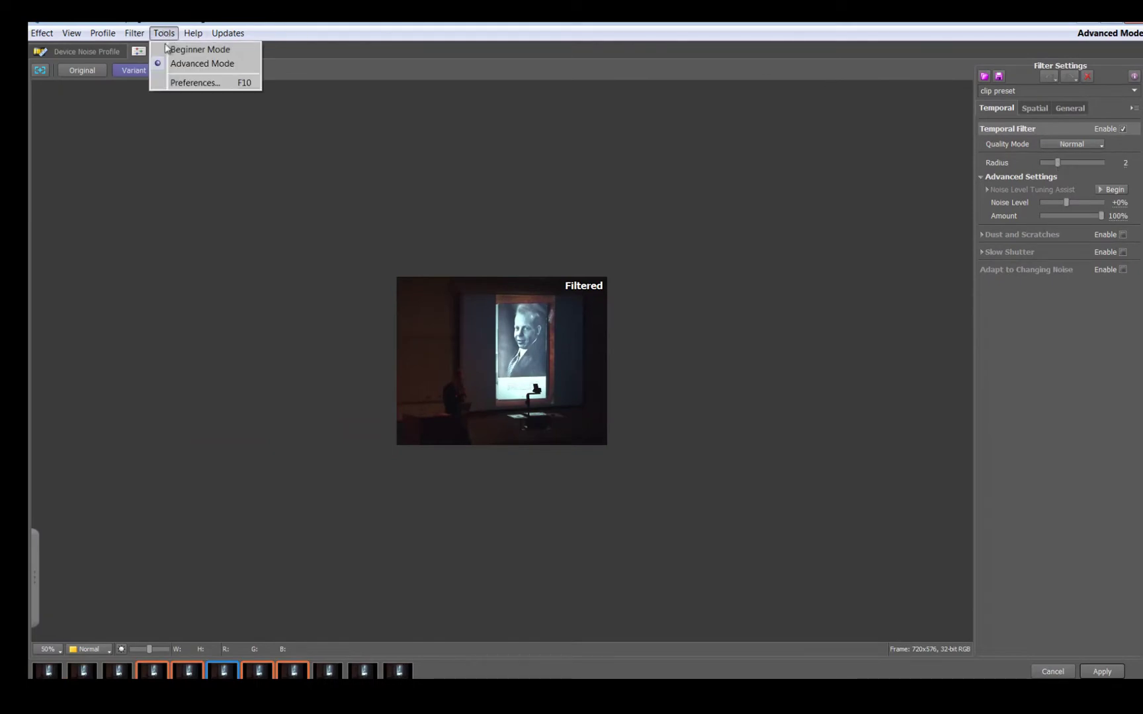
{"action": "left_click", "coordinate": [173, 84]}
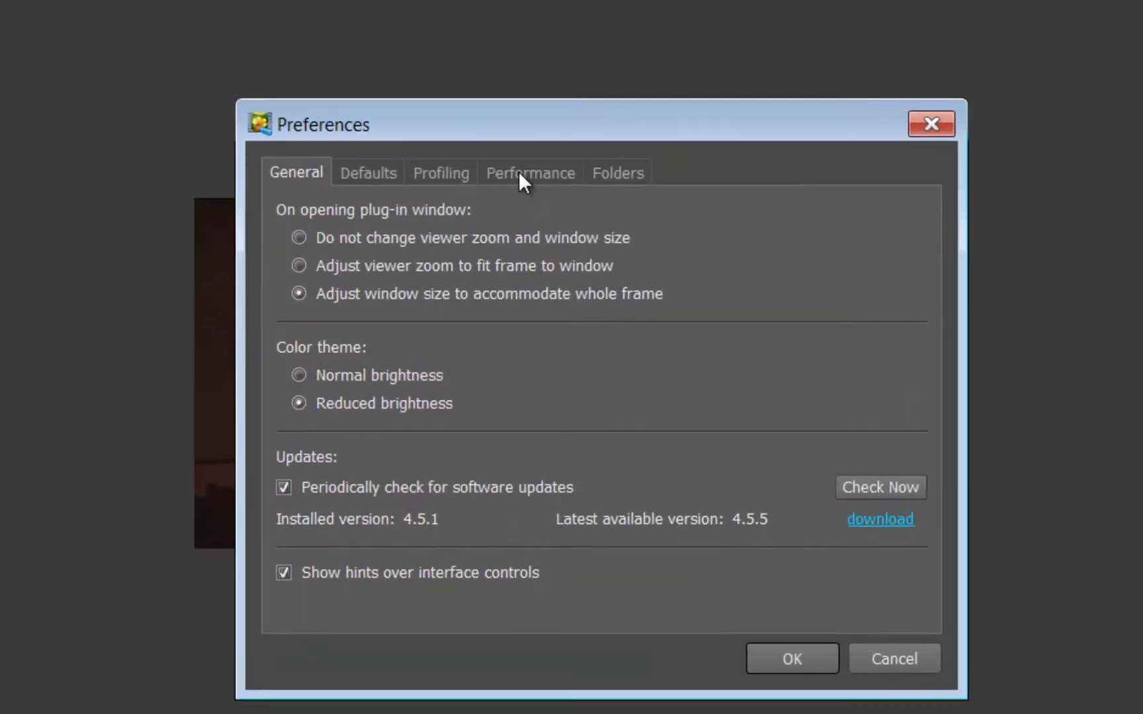
{"action": "left_click", "coordinate": [552, 264]}
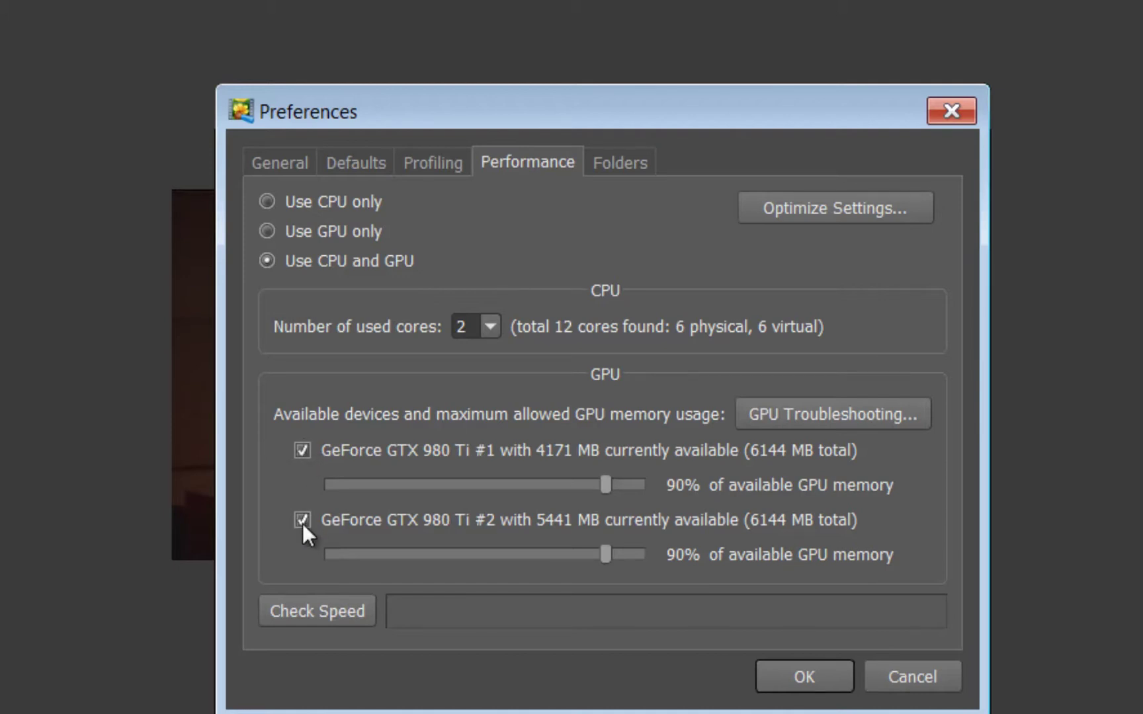
{"action": "left_click", "coordinate": [818, 211]}
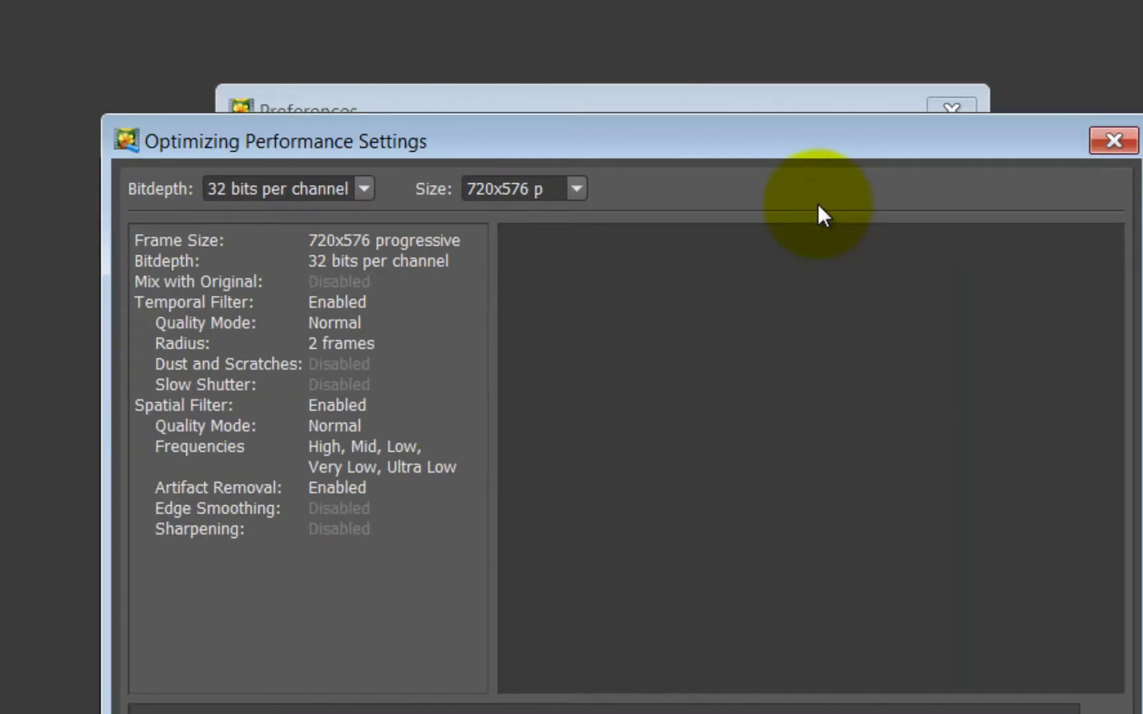
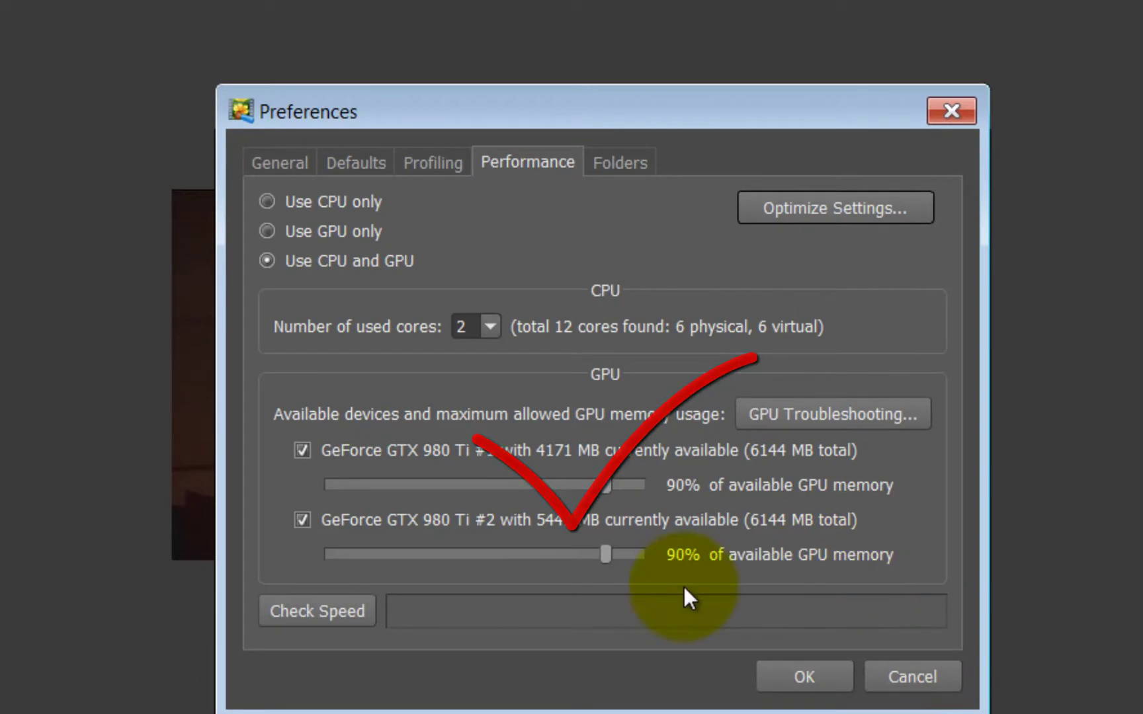
Check the choices for the number of used CPU cores and close the preferences without changing them
{"action": "left_click", "coordinate": [487, 324]}
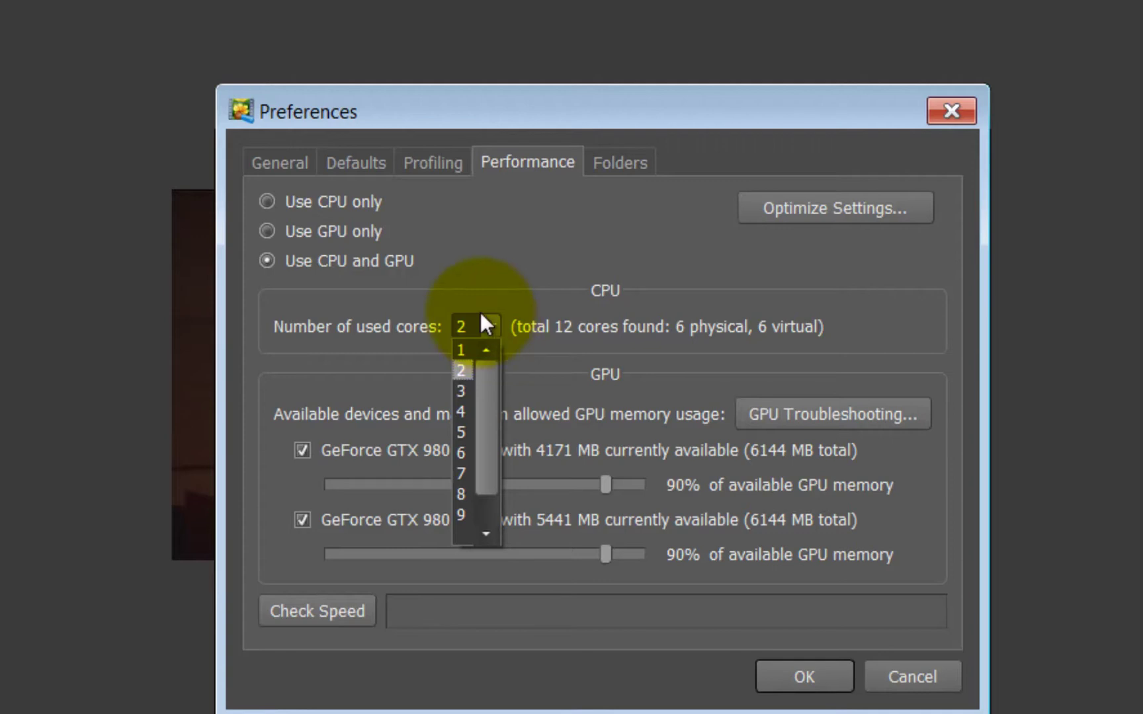
{"action": "left_click", "coordinate": [515, 303]}
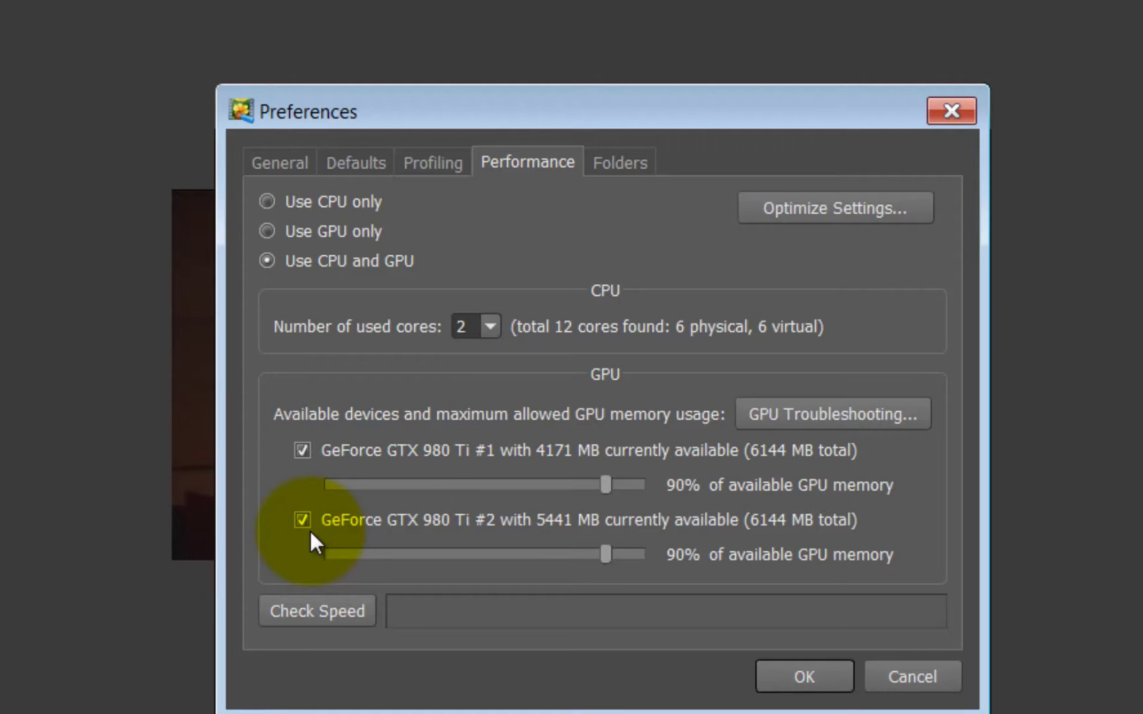
{"action": "left_click", "coordinate": [491, 328]}
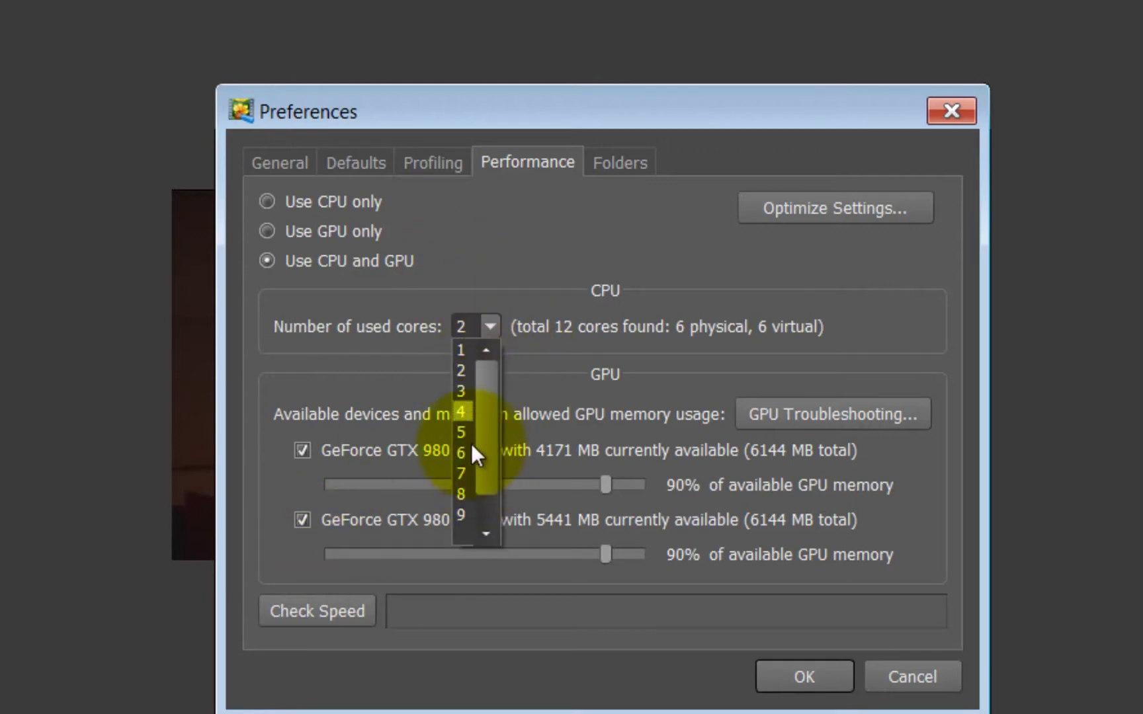
{"action": "left_click", "coordinate": [716, 275]}
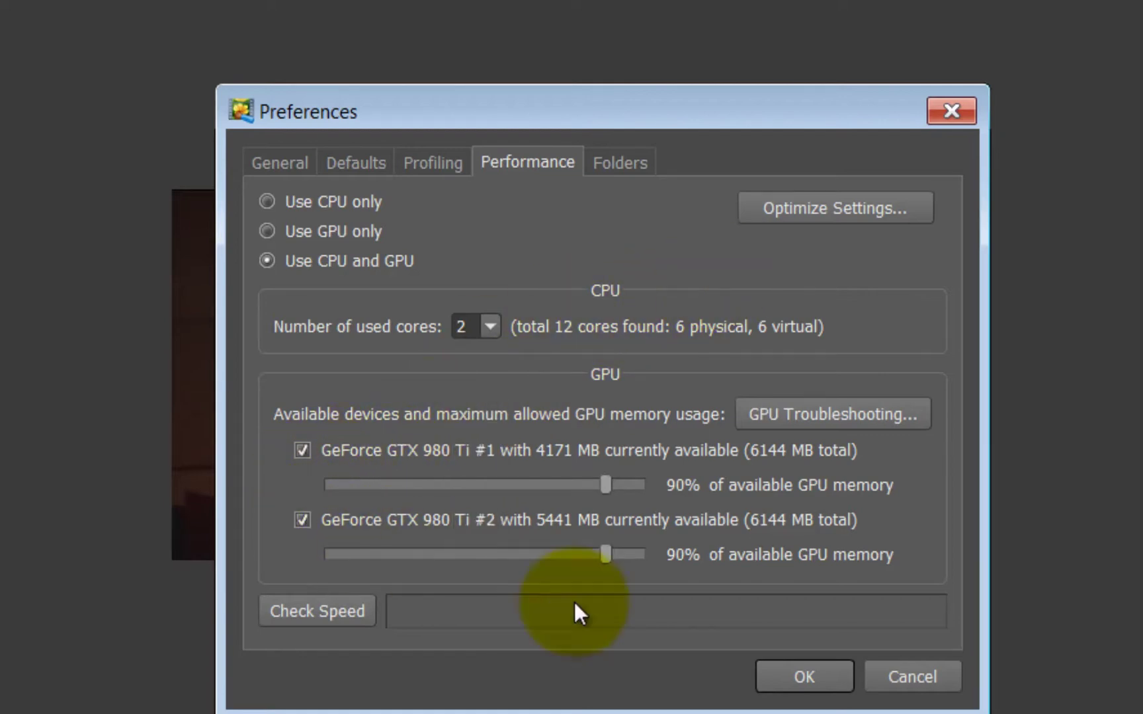
{"action": "left_click", "coordinate": [874, 680]}
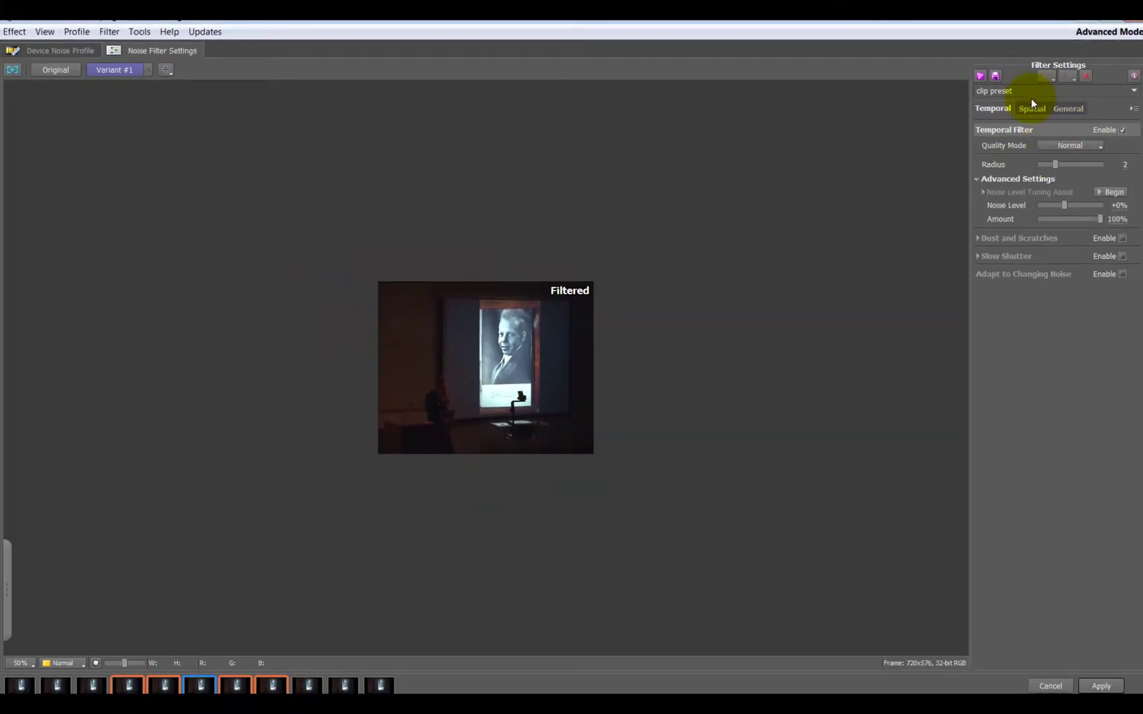
Review the spatial, general and temporal filter settings and close the noise reduction setup without applying changes
{"action": "left_click", "coordinate": [1031, 108]}
{"action": "left_click", "coordinate": [1075, 109]}
{"action": "left_click", "coordinate": [1010, 108]}
{"action": "left_click", "coordinate": [1054, 687]}
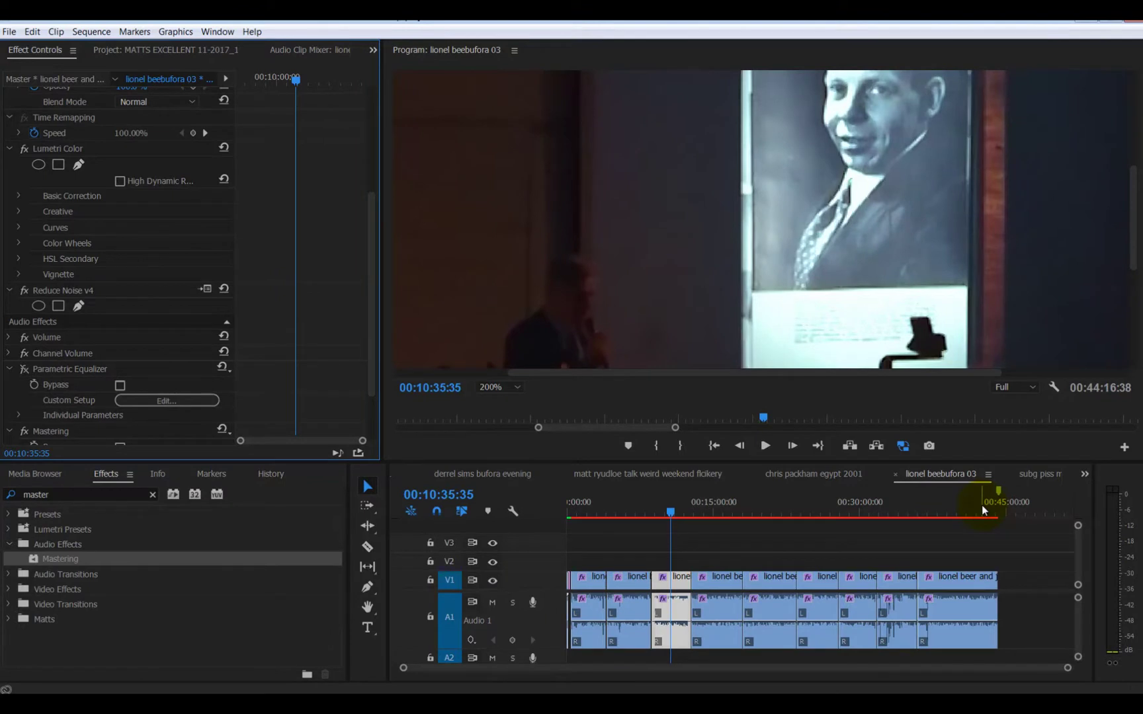
Open Windows Task Manager and display the CPU and memory performance graphs
{"action": "right_click", "coordinate": [893, 705]}
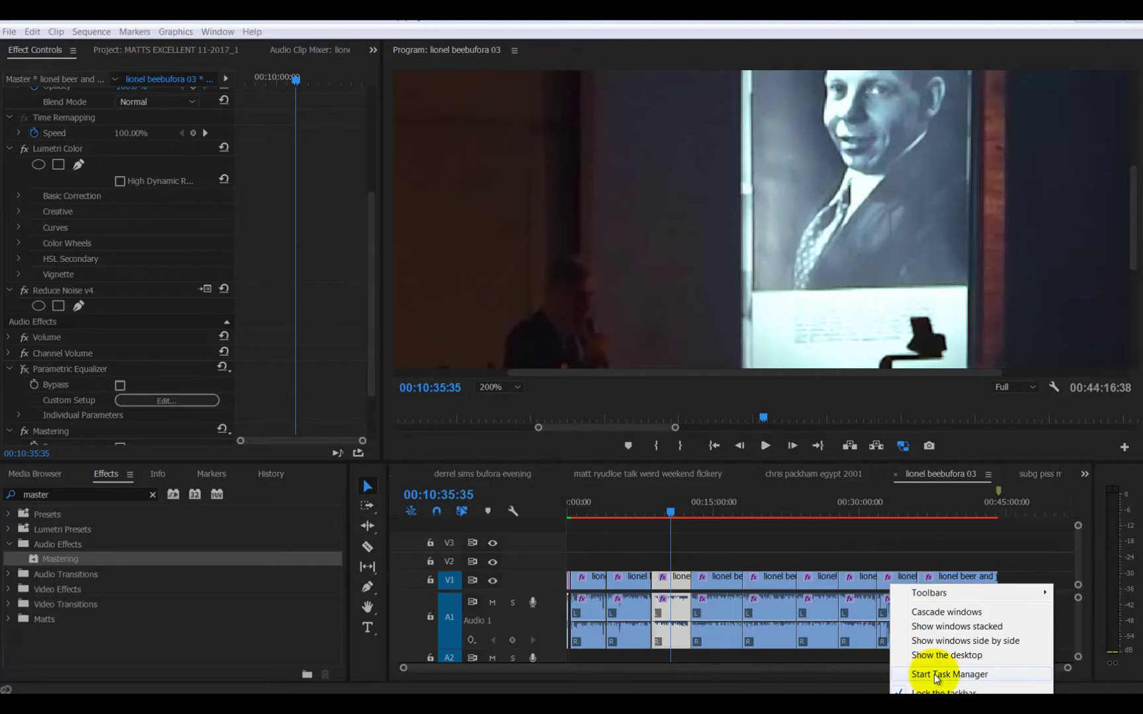
{"action": "left_click", "coordinate": [935, 674]}
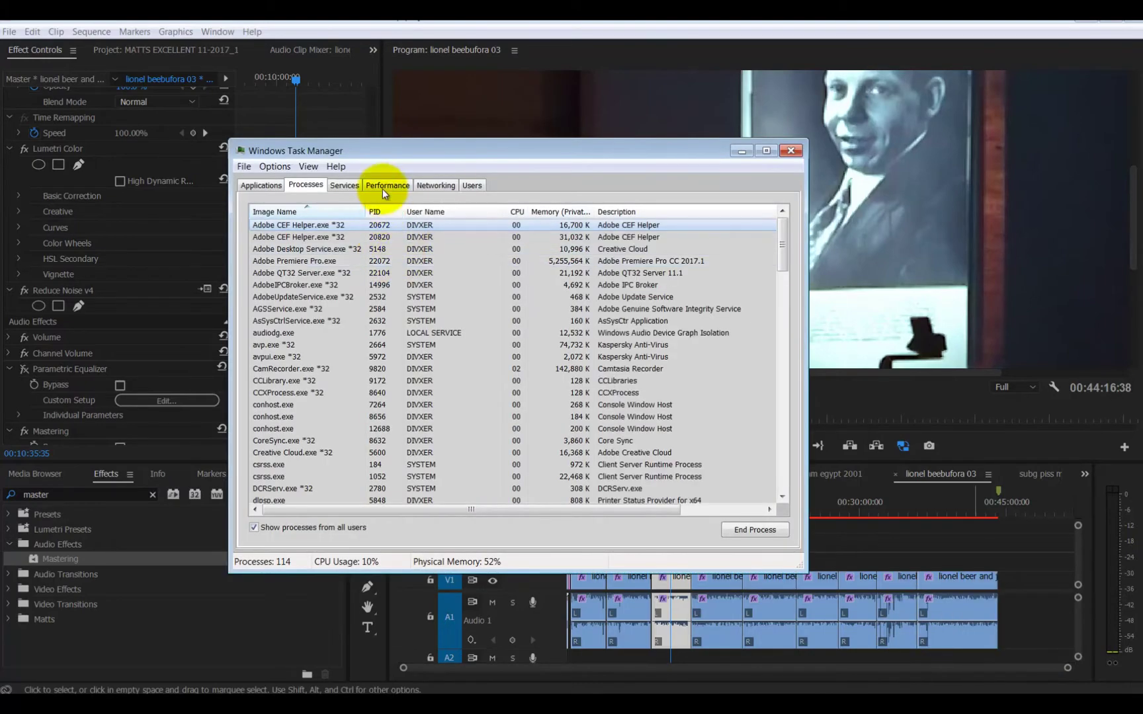
{"action": "left_click", "coordinate": [385, 186]}
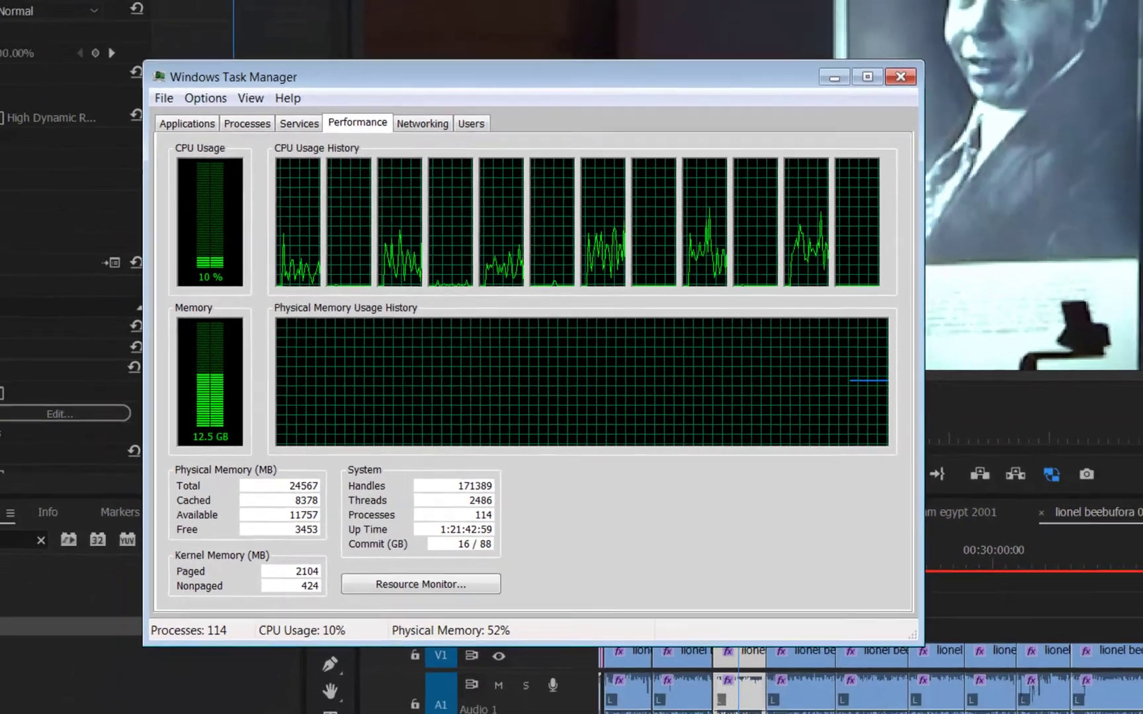
Return to Premiere Pro and open the media export settings for the current sequence
{"action": "left_click", "coordinate": [997, 12]}
{"action": "left_click", "coordinate": [13, 21]}
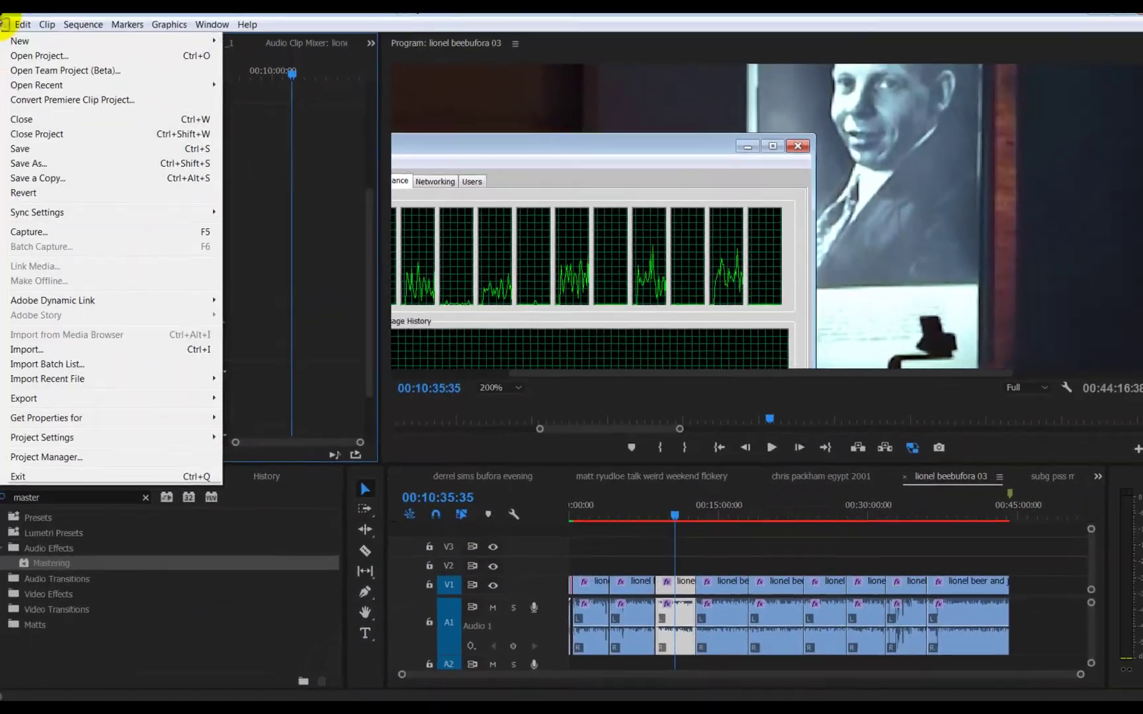
{"action": "left_click", "coordinate": [714, 560]}
{"action": "left_click", "coordinate": [8, 31]}
{"action": "mouse_move", "coordinate": [85, 400]}
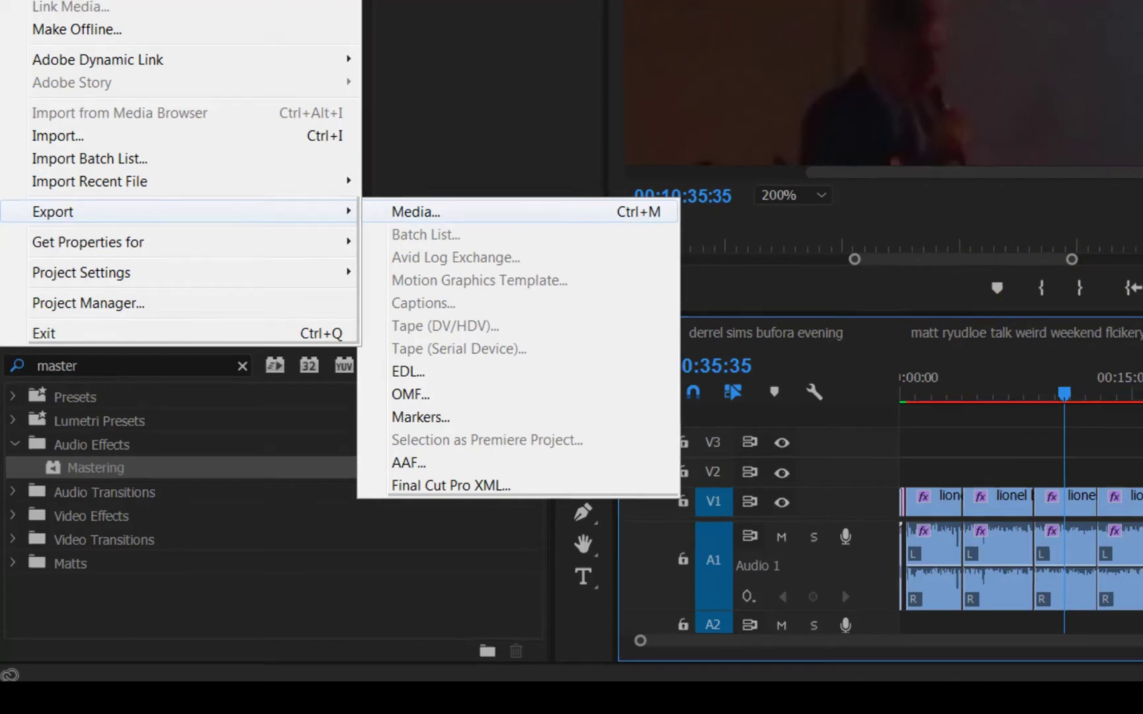
{"action": "left_click", "coordinate": [415, 212]}
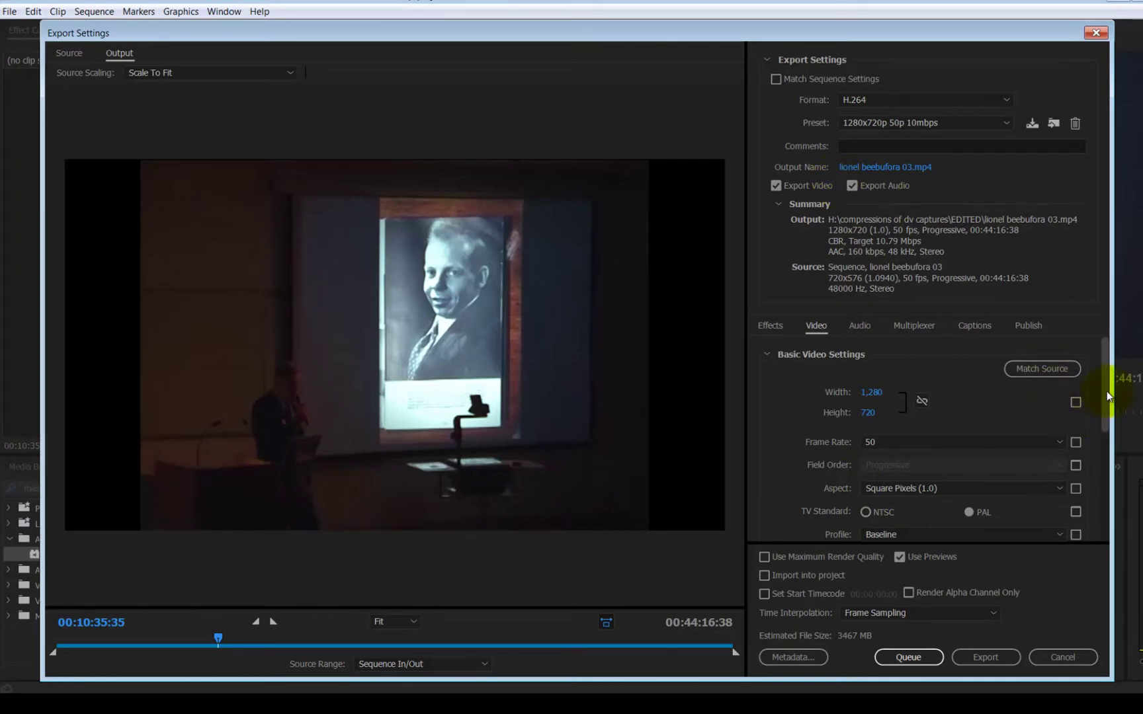
Examine the export's bitrate encoding options, then close Task Manager and cancel the export settings
{"action": "left_click_drag", "start_coordinate": [1107, 392], "coordinate": [1102, 491]}
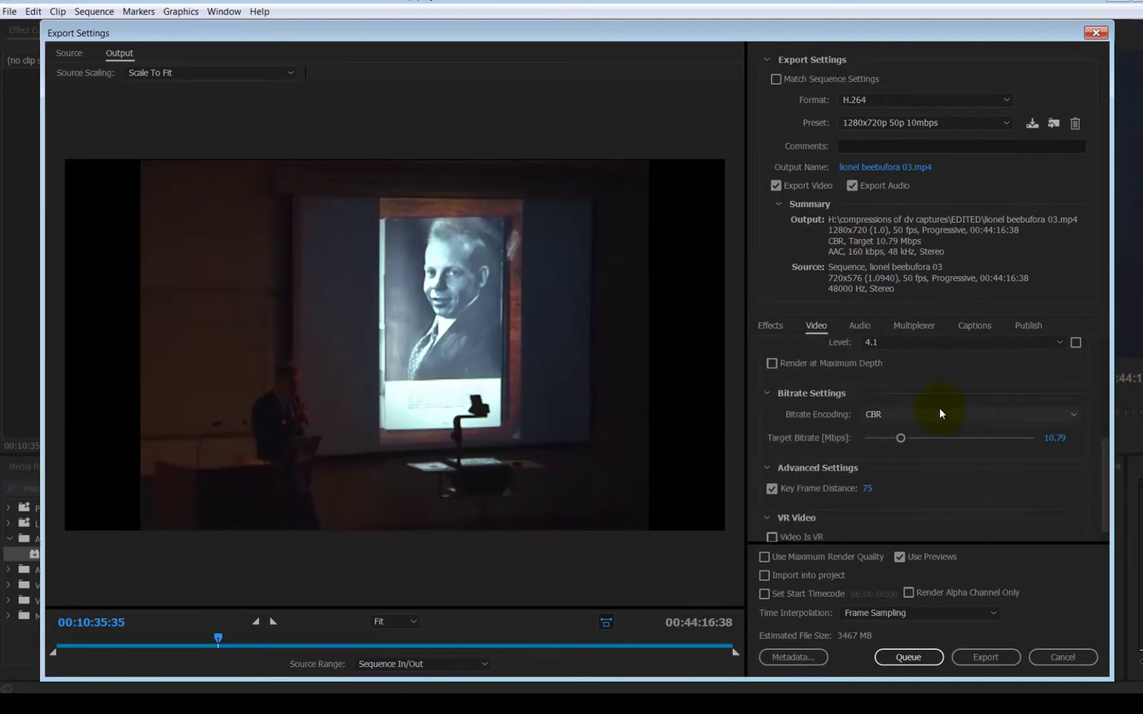
{"action": "left_click", "coordinate": [901, 412]}
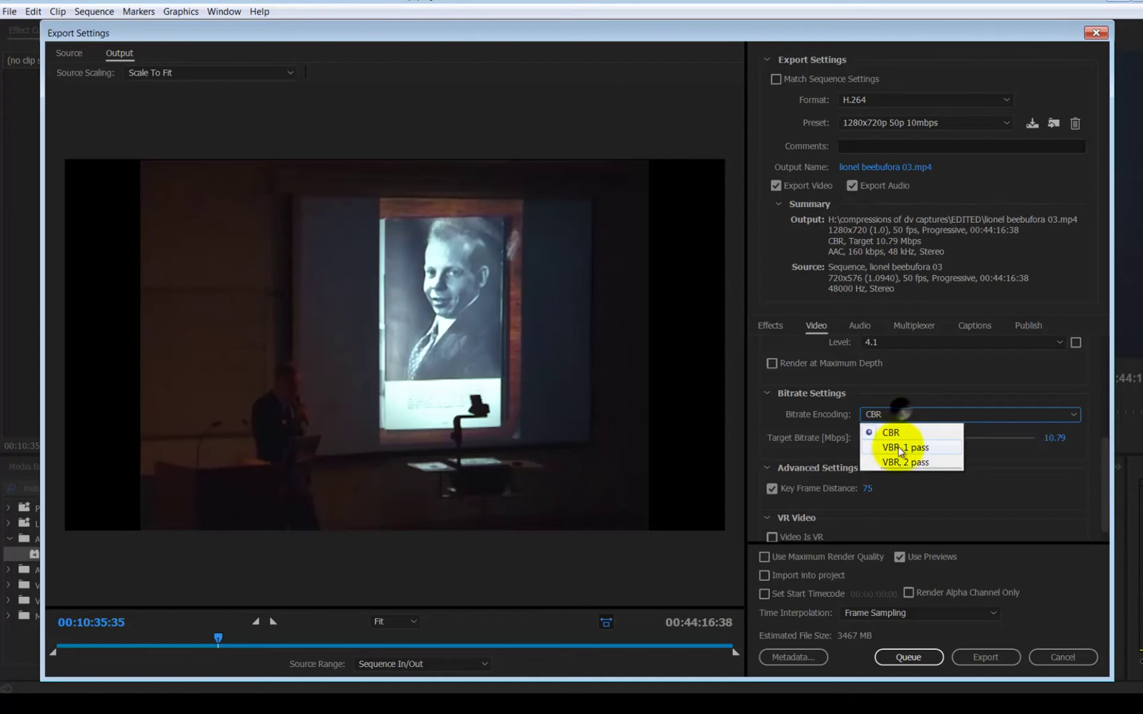
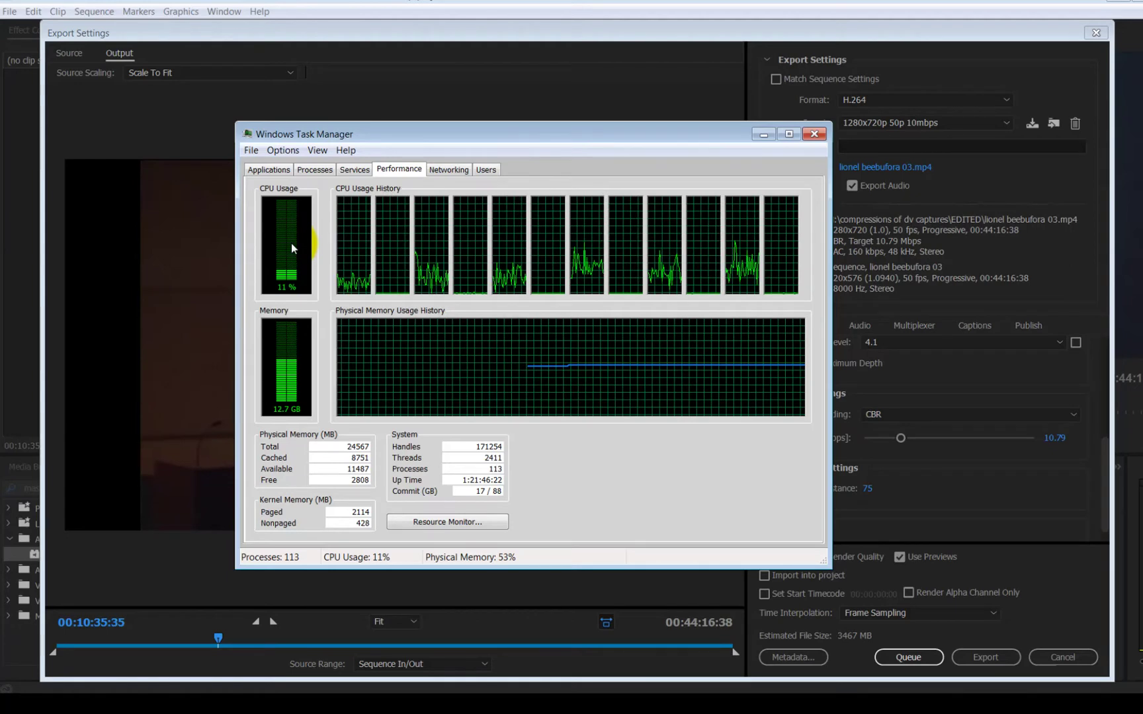
{"action": "left_click", "coordinate": [815, 134]}
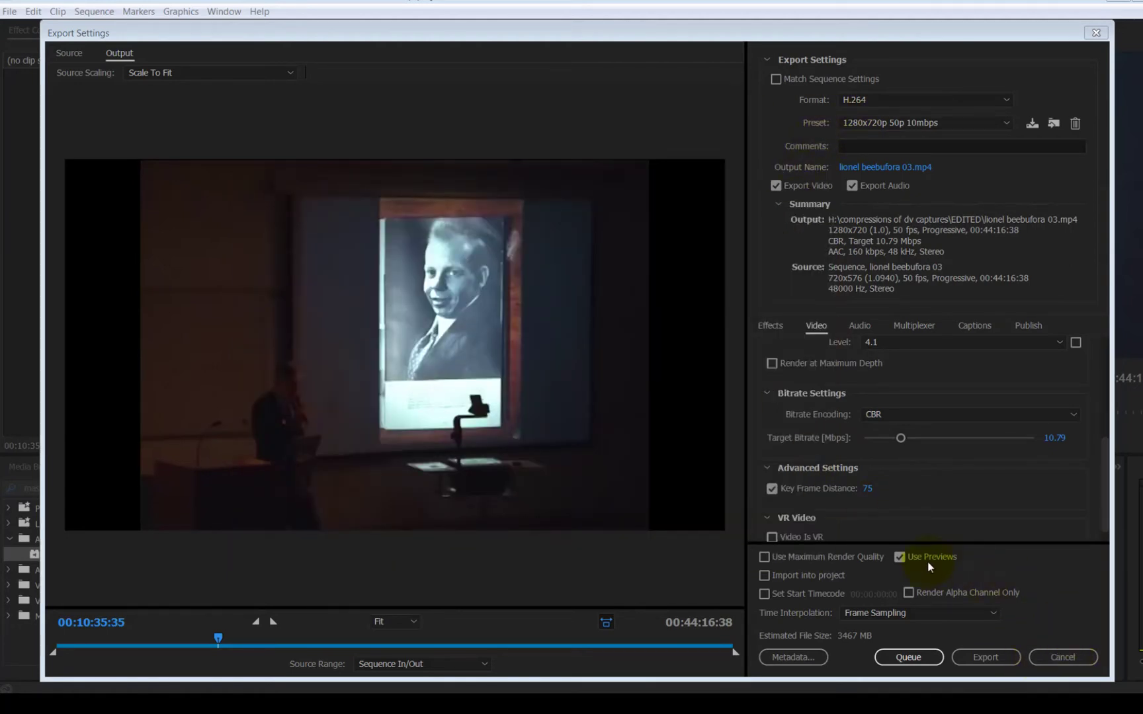
{"action": "left_click", "coordinate": [1077, 661]}
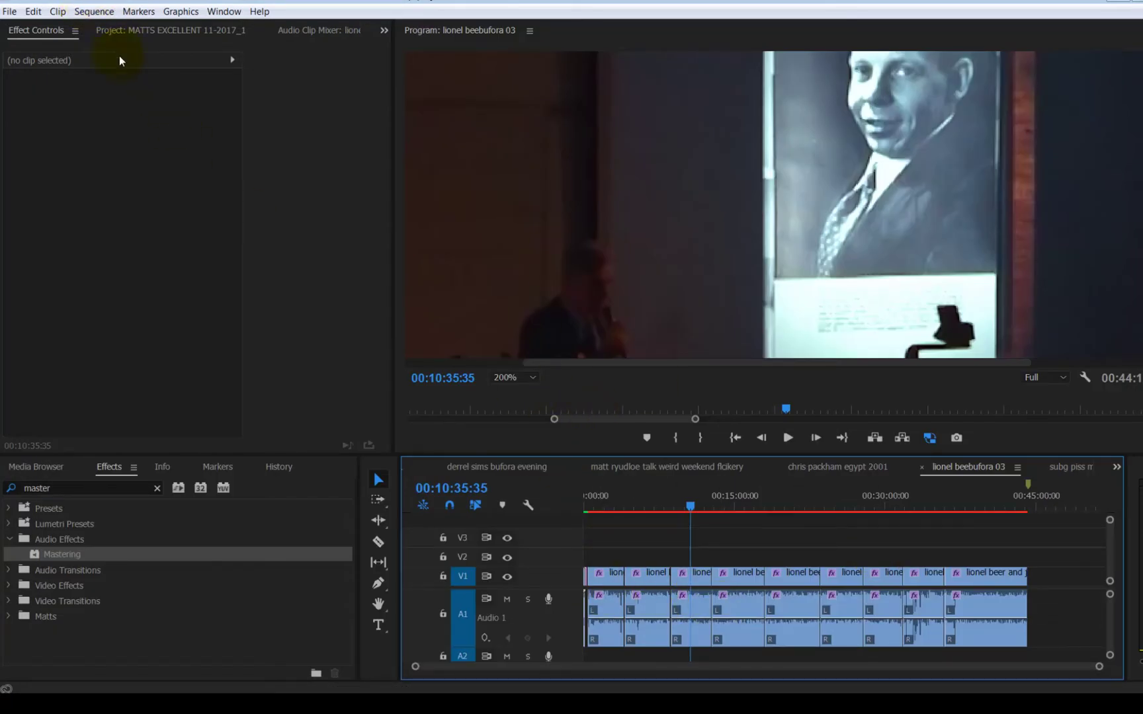
Move the playhead to 00:02:36:31, start rendering the sequence from In to Out, and cancel the render
{"action": "left_click", "coordinate": [96, 12]}
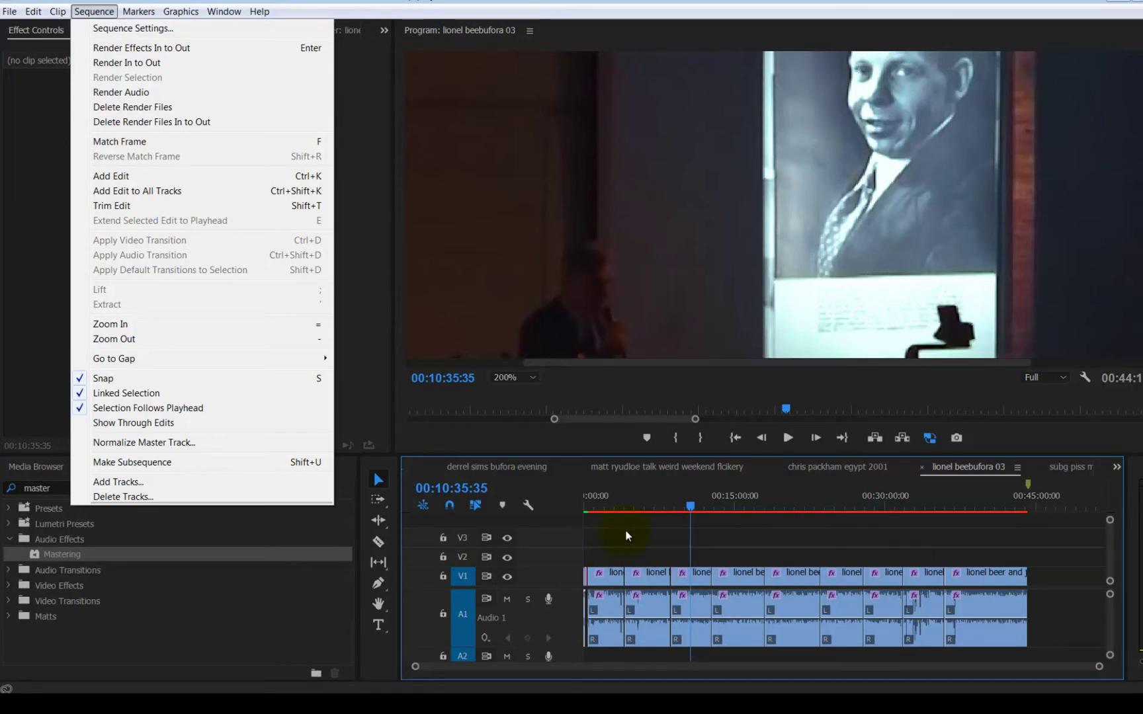
{"action": "left_click_drag", "start_coordinate": [643, 511], "coordinate": [610, 507]}
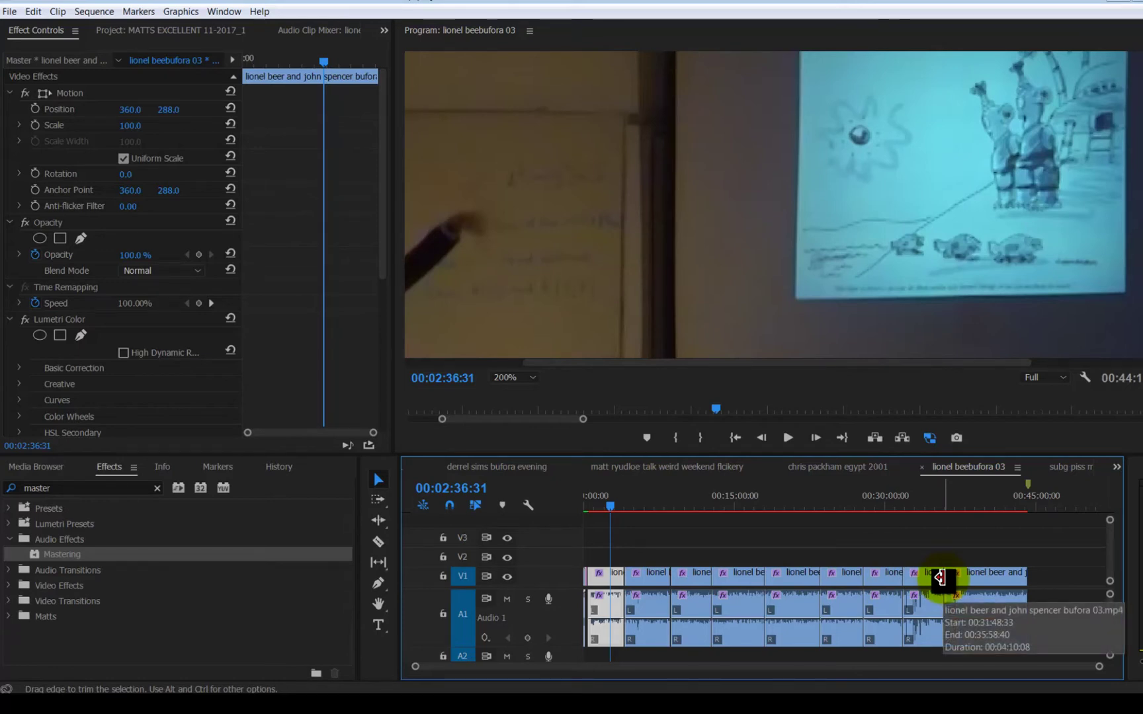
{"action": "left_click", "coordinate": [93, 11]}
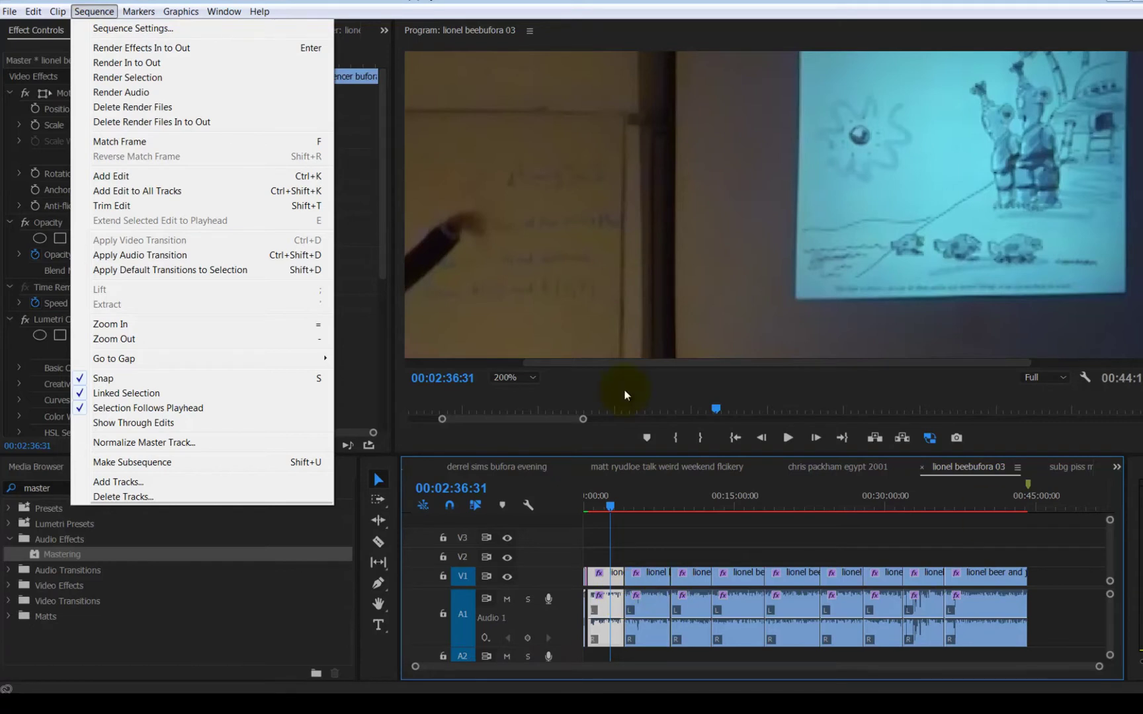
{"action": "left_click", "coordinate": [137, 63]}
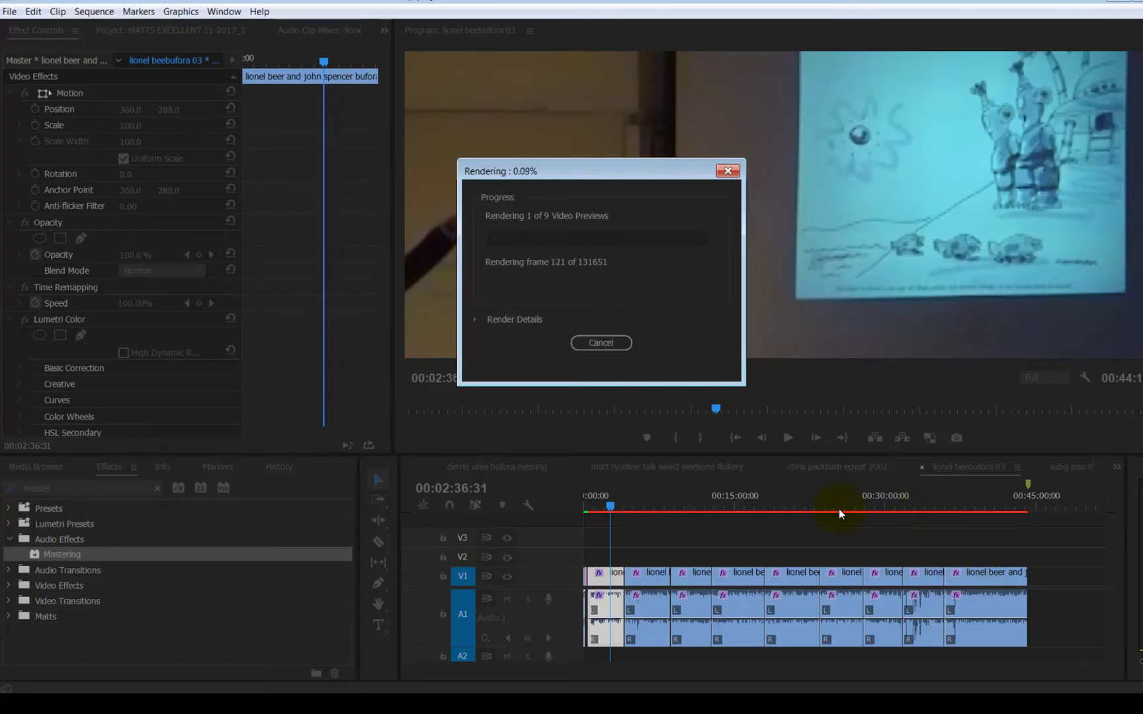
{"action": "left_click", "coordinate": [598, 342]}
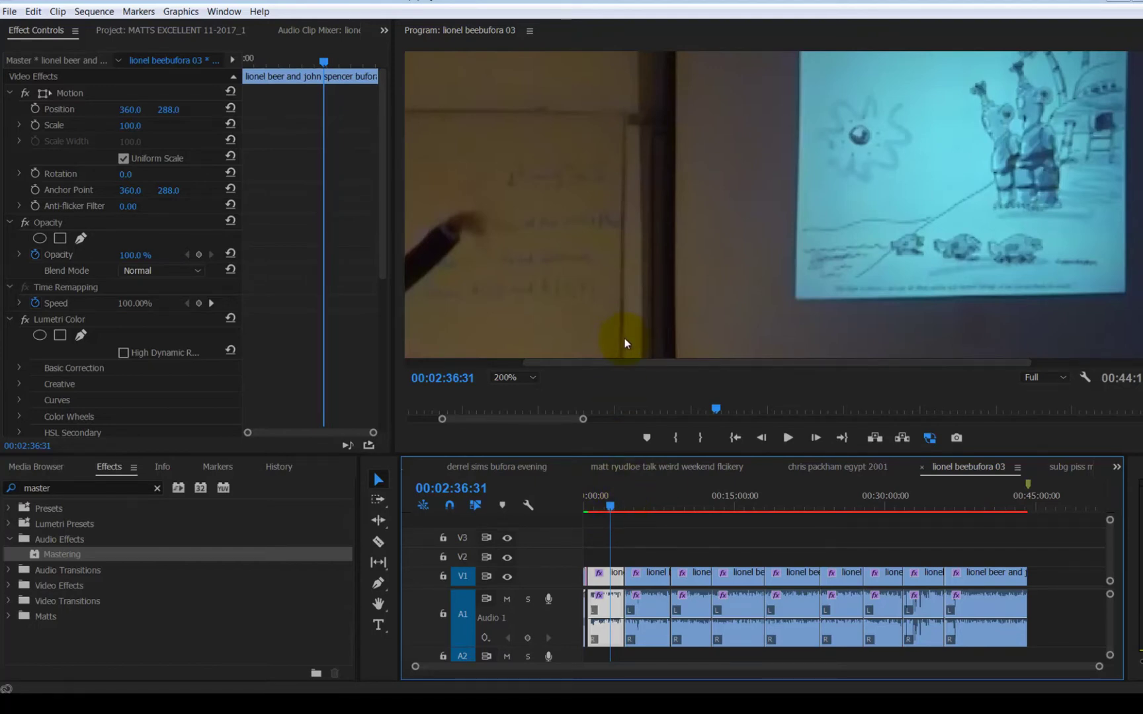
{"action": "left_click", "coordinate": [10, 12]}
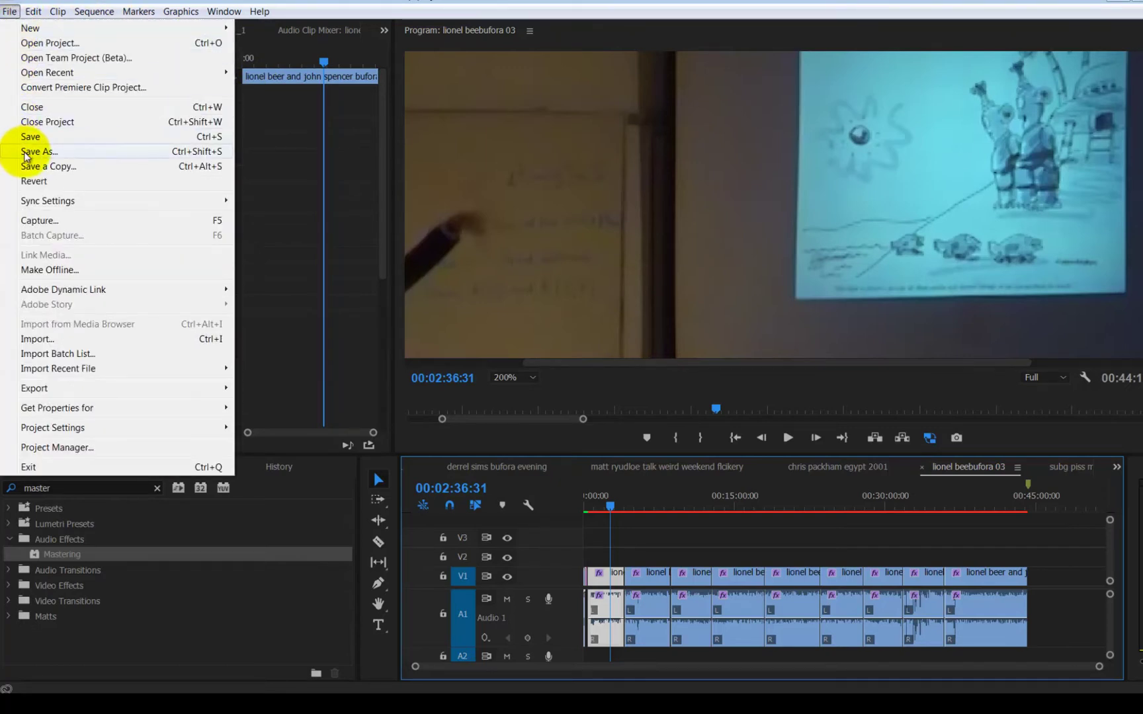
{"action": "left_click", "coordinate": [329, 2]}
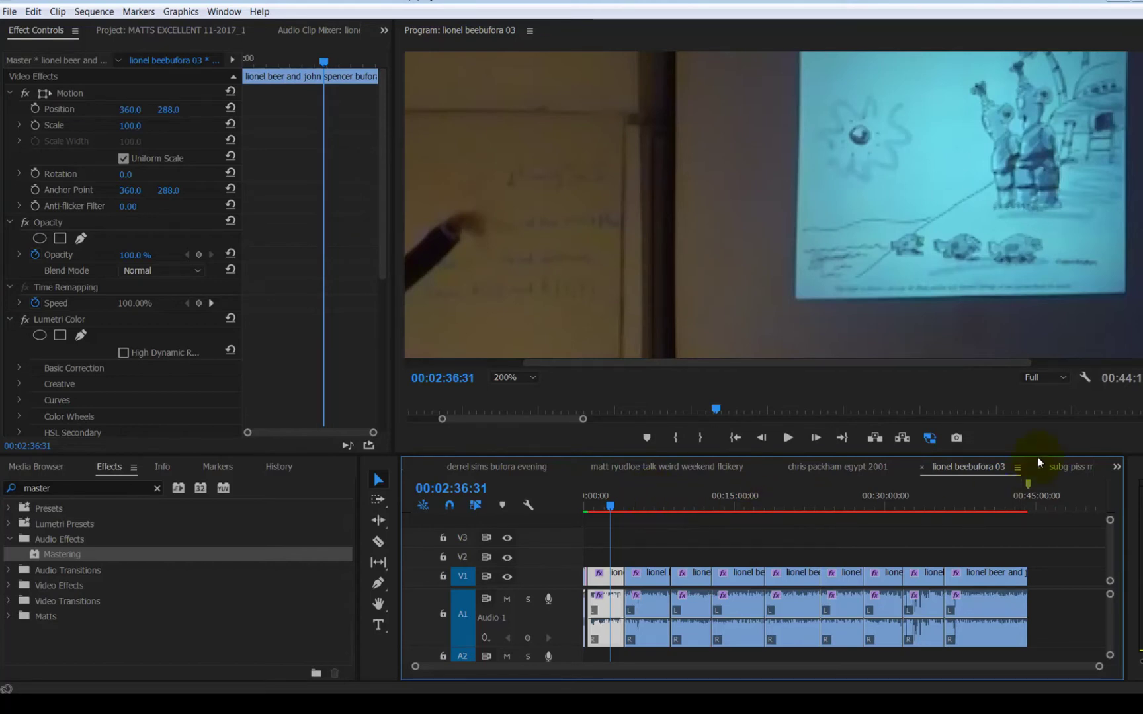
Switch to the weird weekend flcikery talk sequence and show its long last clip's Reduce Noise v4 and Flicker Free effects
{"action": "scroll", "coordinate": [701, 468], "scroll_direction": "down", "scroll_amount": 3}
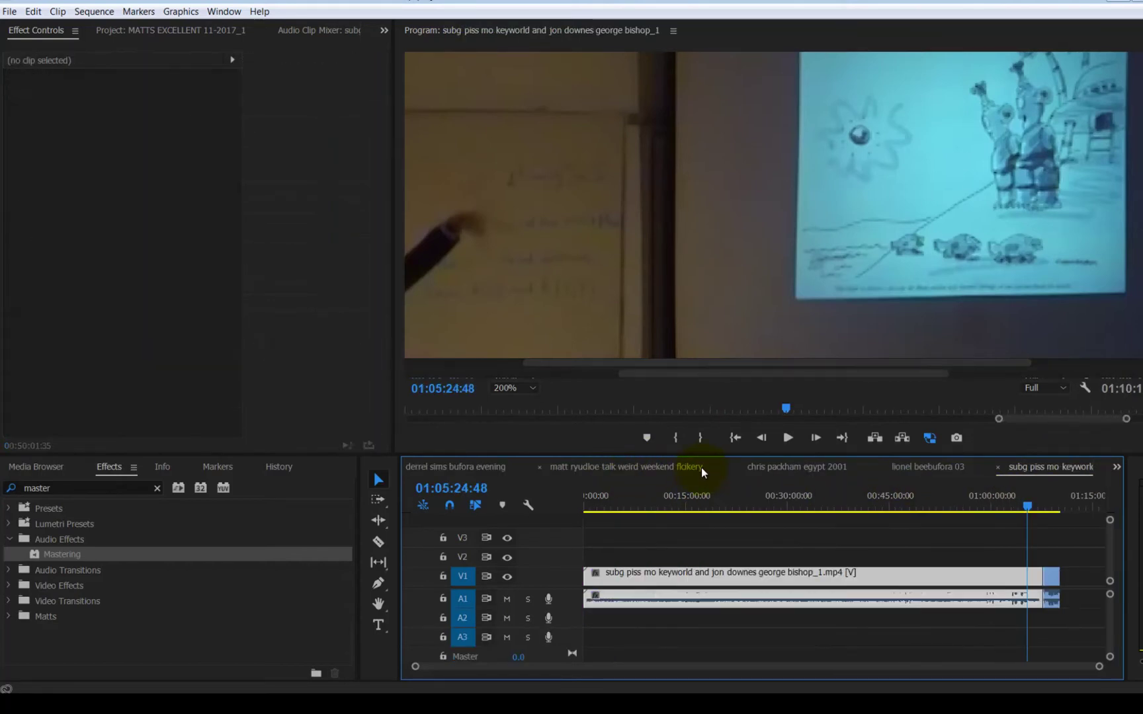
{"action": "scroll", "coordinate": [702, 467], "scroll_direction": "up", "scroll_amount": 2}
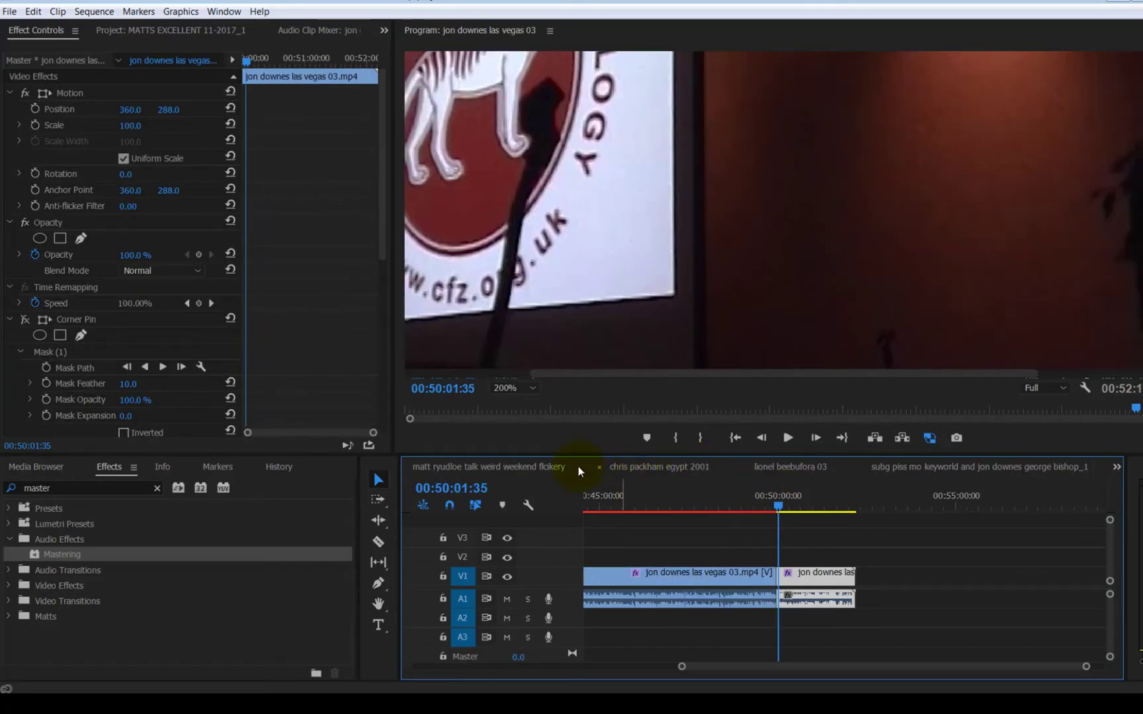
{"action": "left_click", "coordinate": [535, 468]}
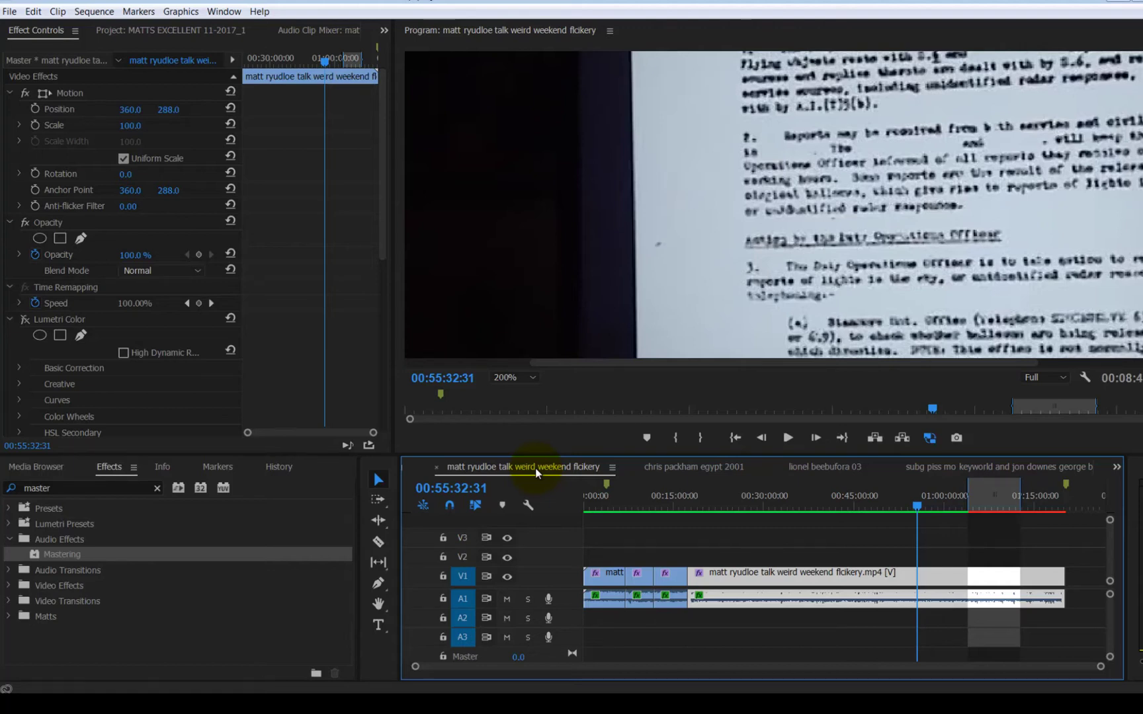
{"action": "left_click", "coordinate": [760, 572]}
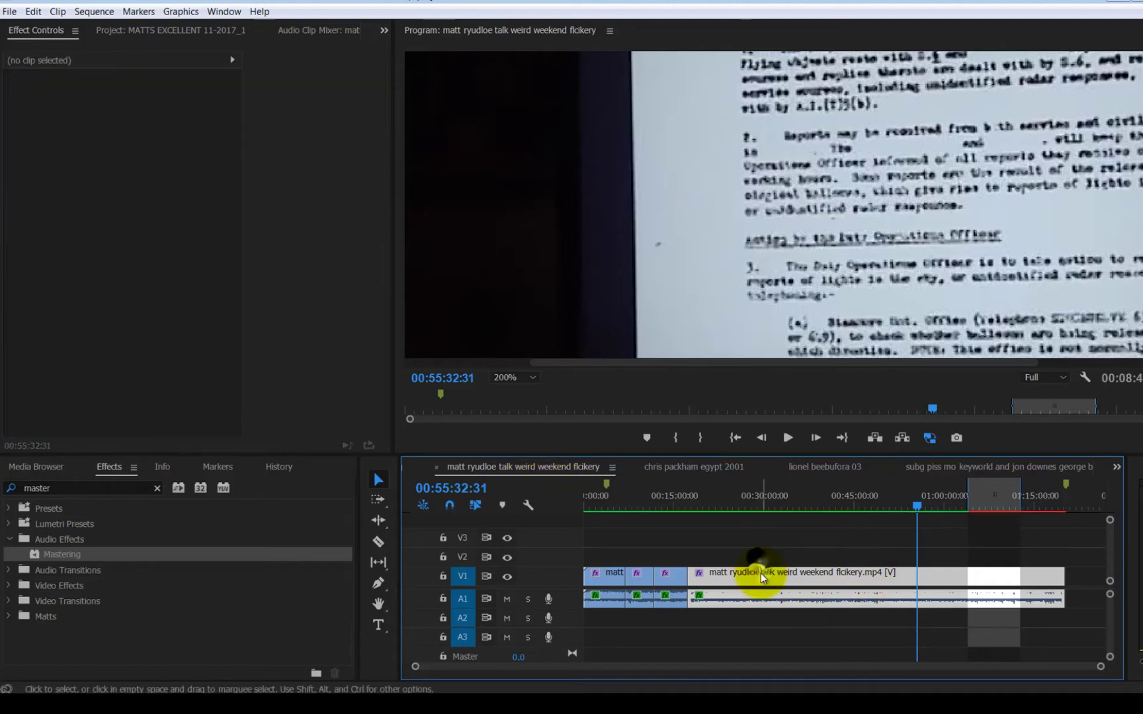
{"action": "left_click_drag", "start_coordinate": [382, 248], "coordinate": [376, 405]}
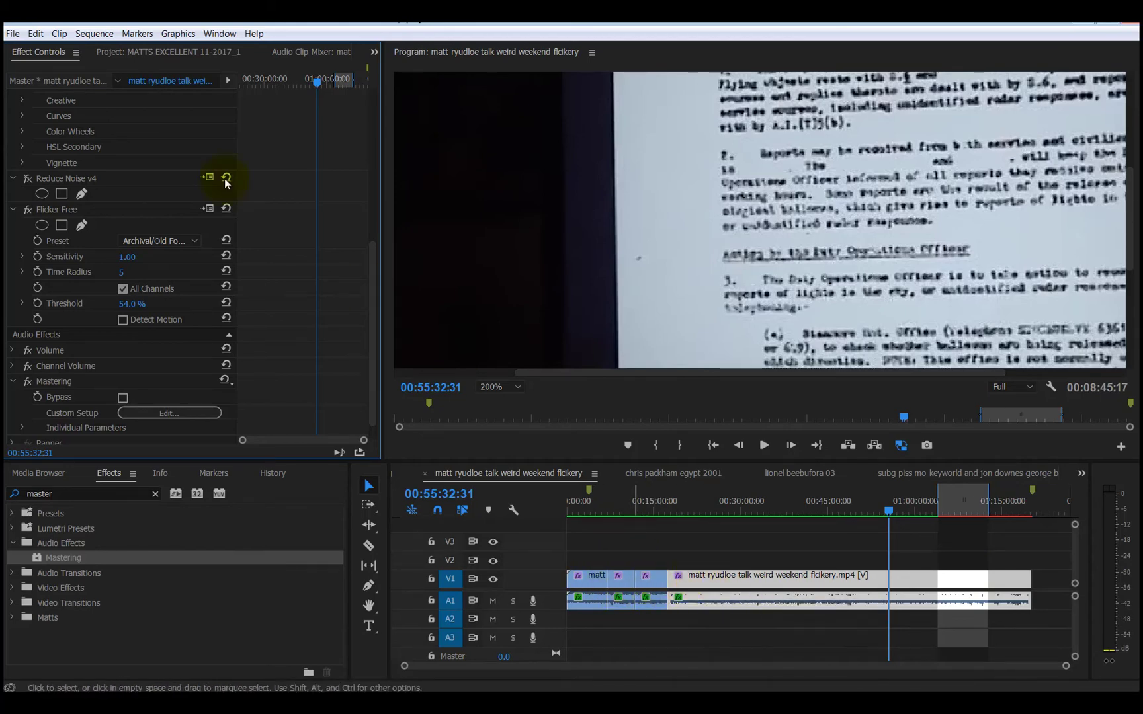
Start rendering the talk sequence from In to Out with the long clip uncut, and cancel the render
{"action": "left_click", "coordinate": [99, 36]}
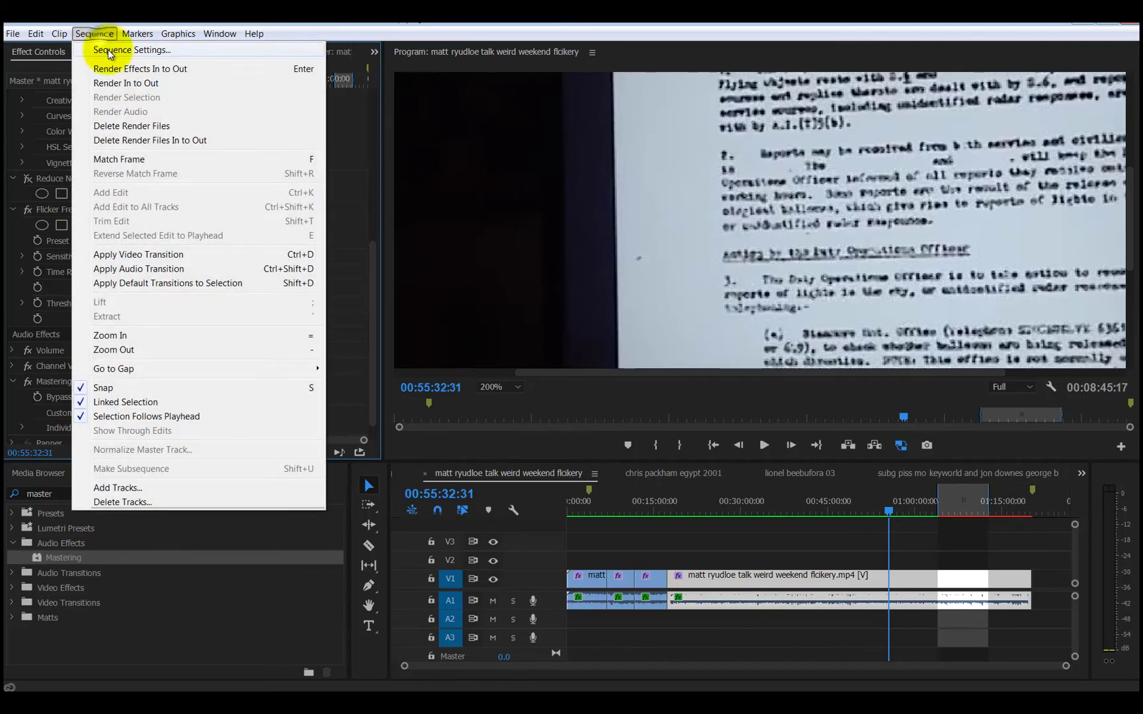
{"action": "left_click", "coordinate": [110, 83]}
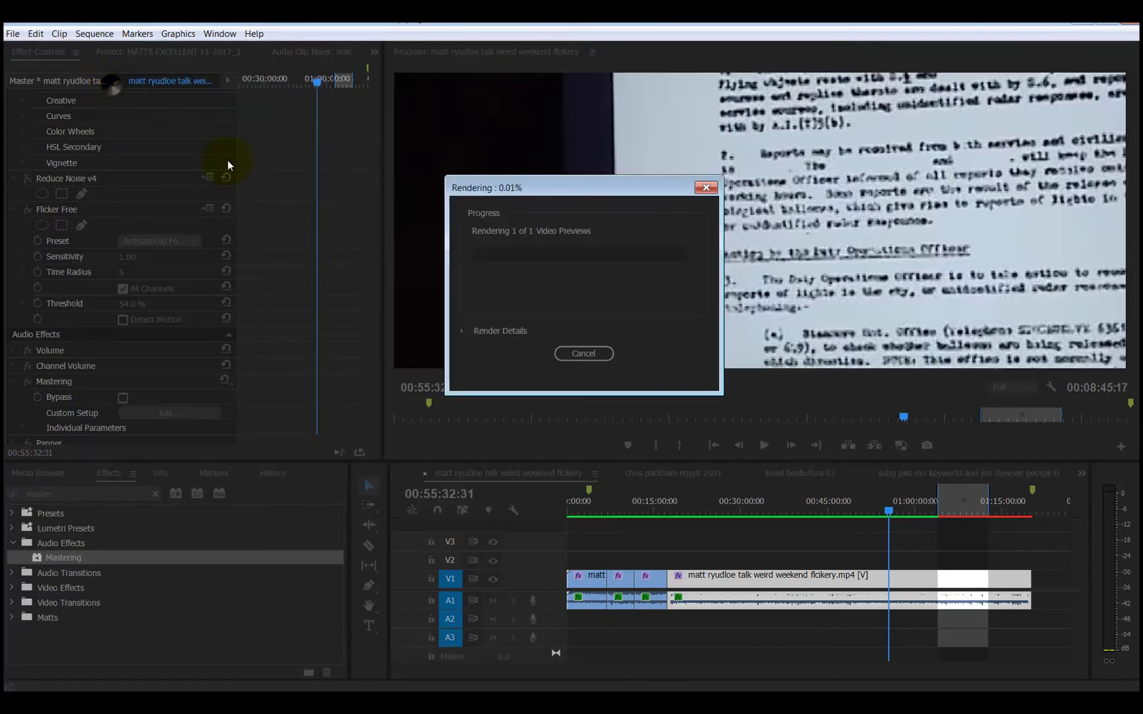
{"action": "left_click", "coordinate": [576, 353]}
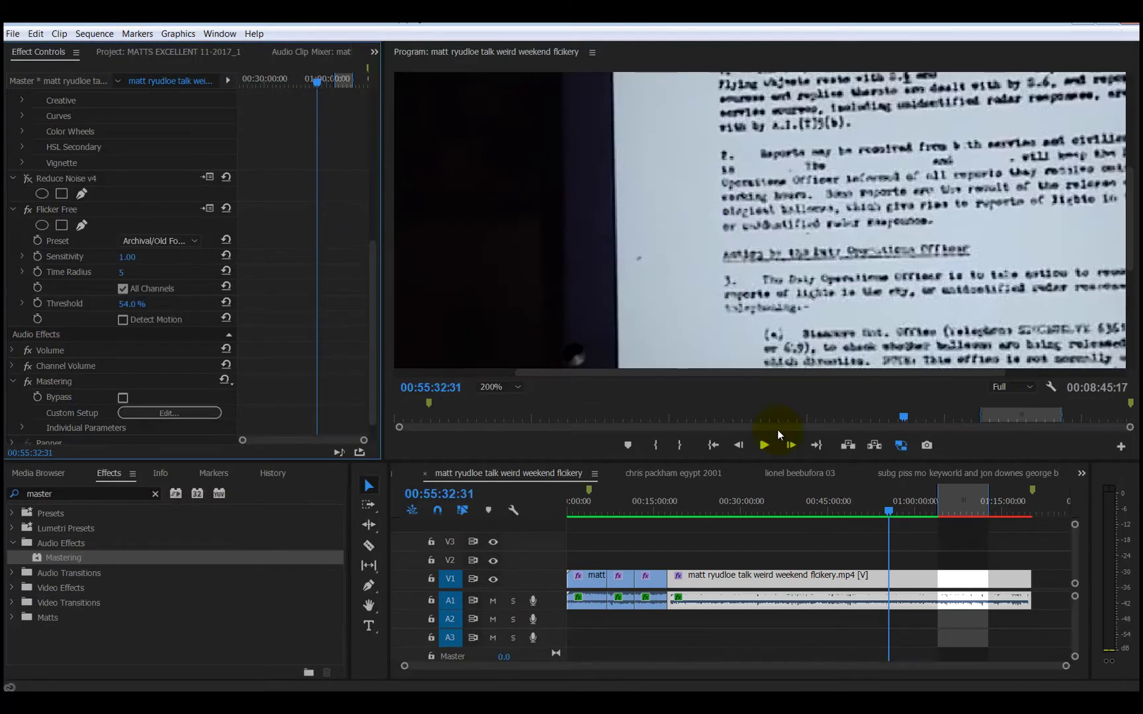
Split the last clip with the Razor tool just before, inside and just after the In to Out range
{"action": "key", "text": "c"}
{"action": "left_click", "coordinate": [925, 579]}
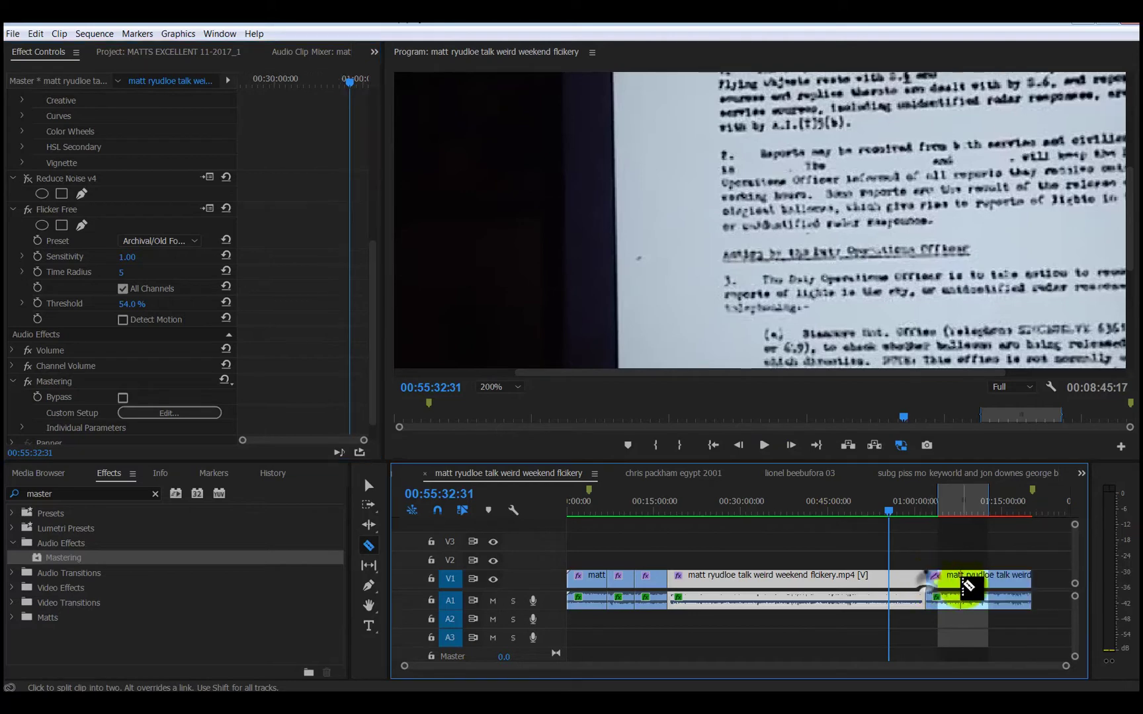
{"action": "left_click", "coordinate": [966, 580]}
{"action": "left_click", "coordinate": [999, 580]}
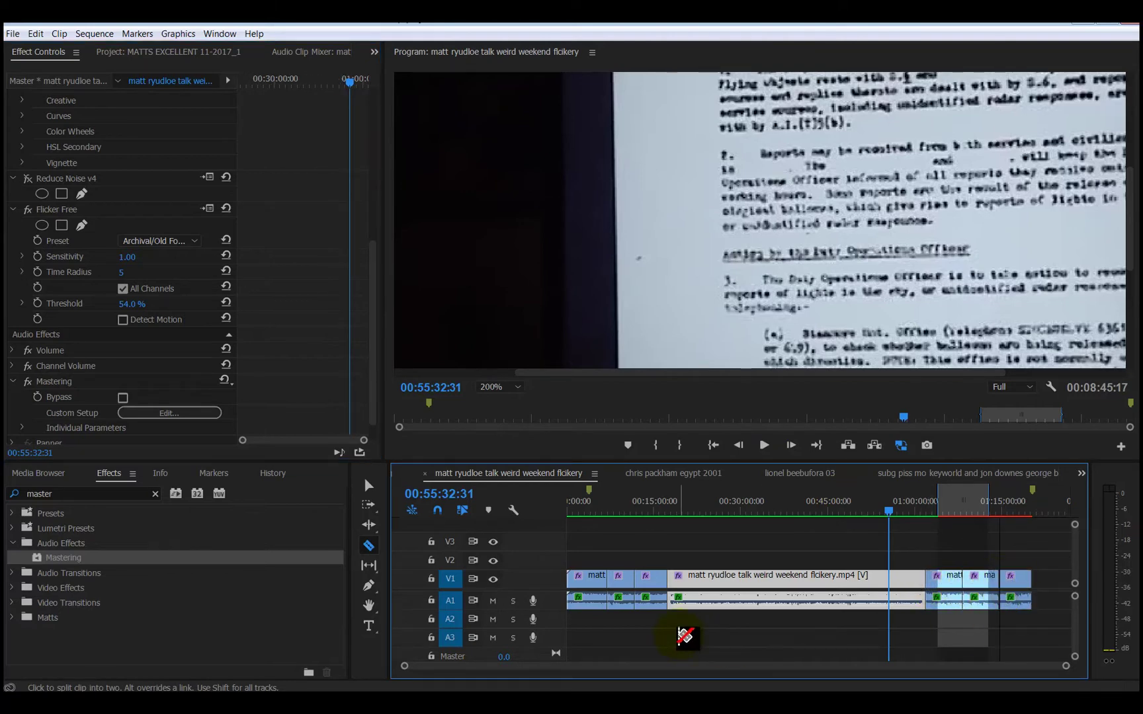
Start rendering the In to Out range across the split clips, and cancel the render
{"action": "left_click", "coordinate": [106, 34]}
{"action": "left_click", "coordinate": [108, 81]}
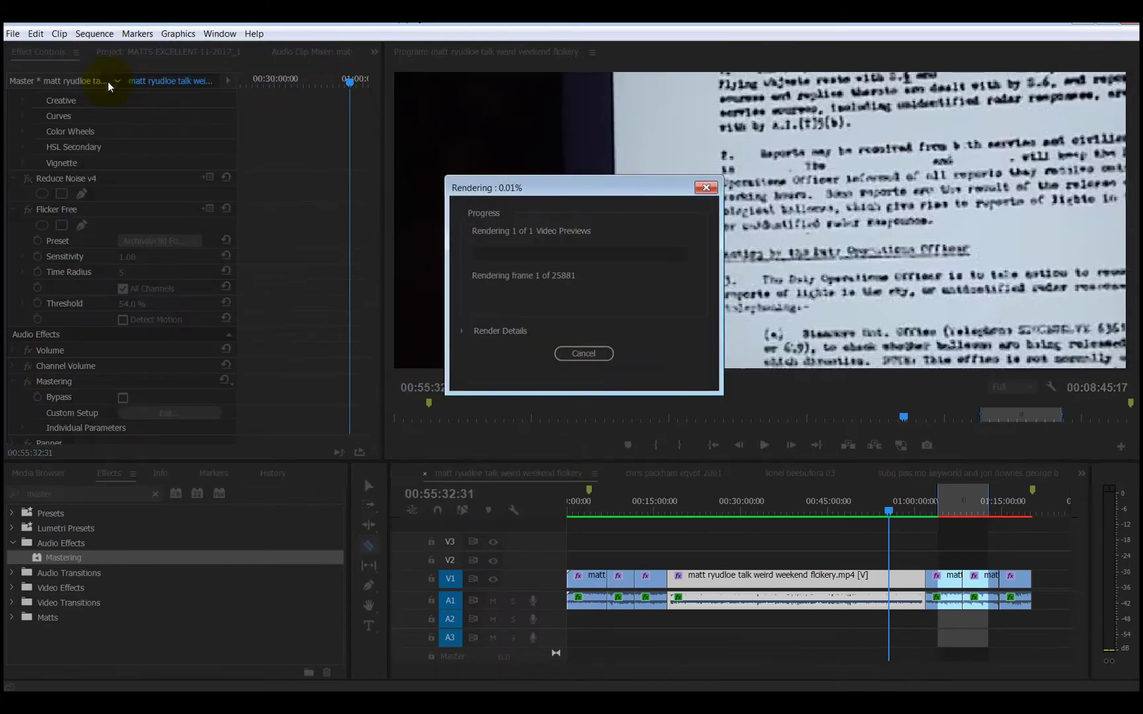
{"action": "left_click", "coordinate": [574, 354]}
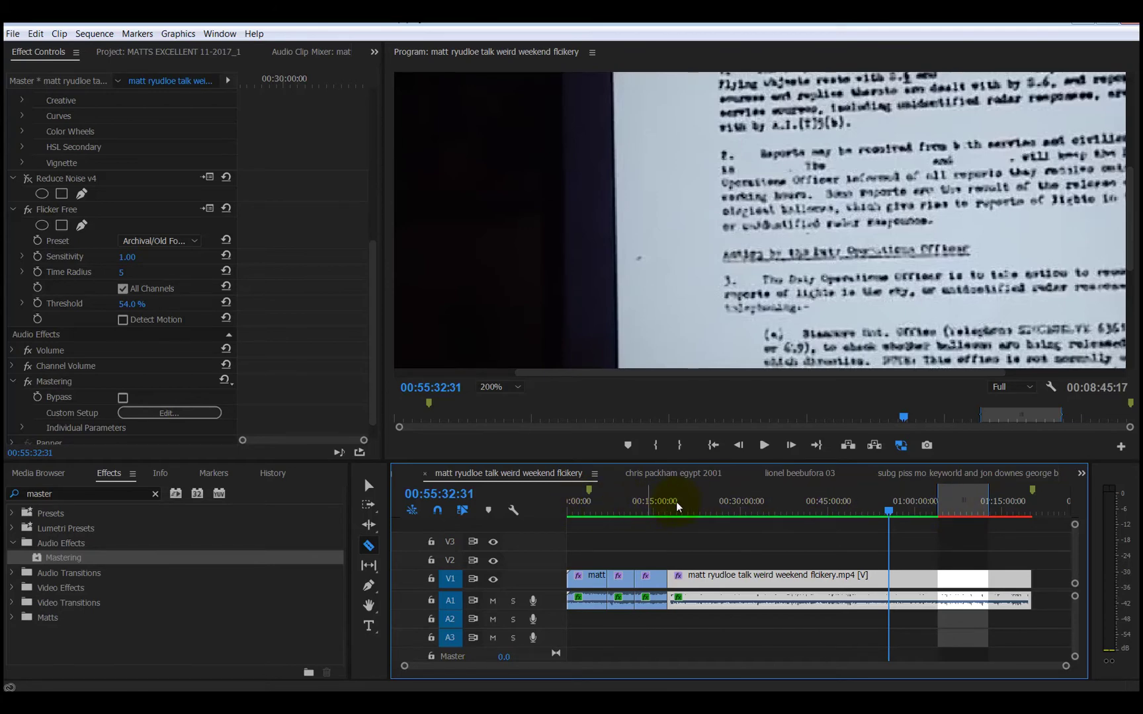
Set the sequence's In point at 00:10:47:11 and its Out point at 00:19:54:13
{"action": "left_click", "coordinate": [631, 502]}
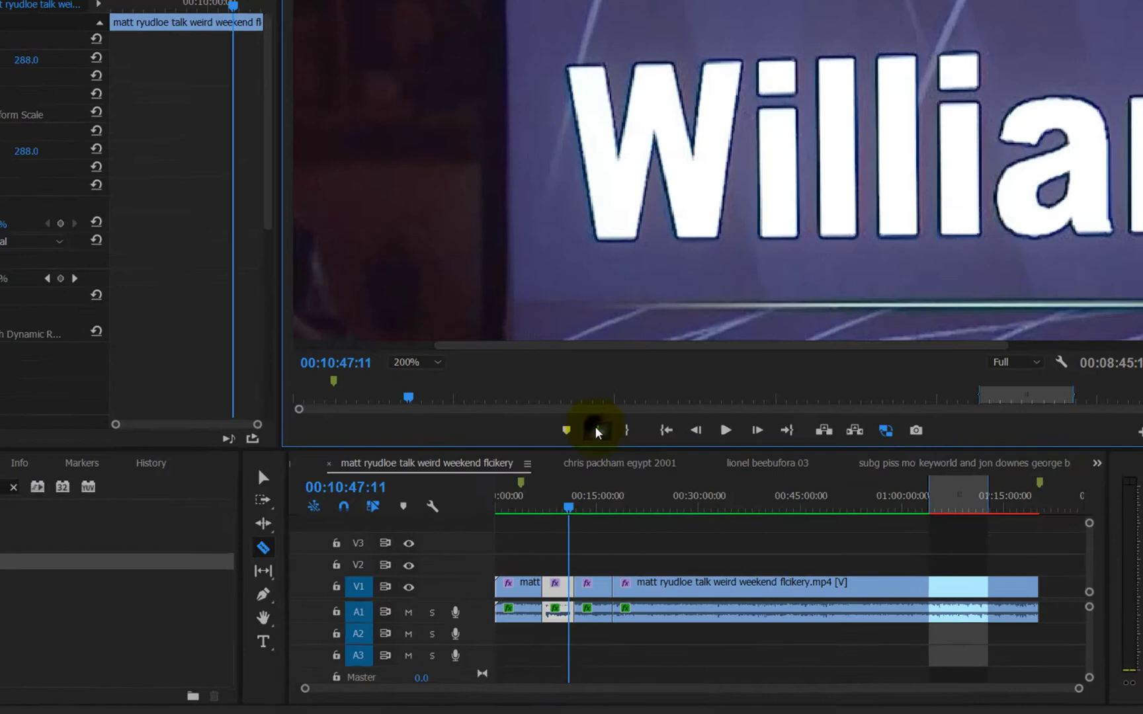
{"action": "left_click", "coordinate": [655, 446]}
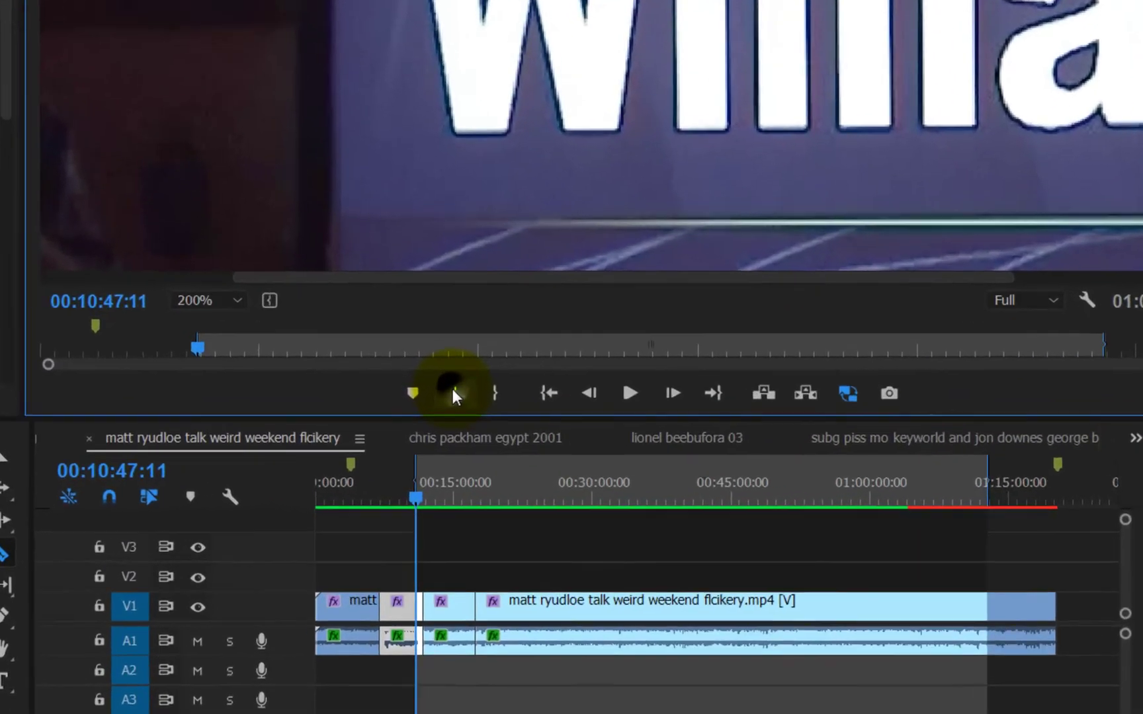
{"action": "left_click", "coordinate": [426, 483]}
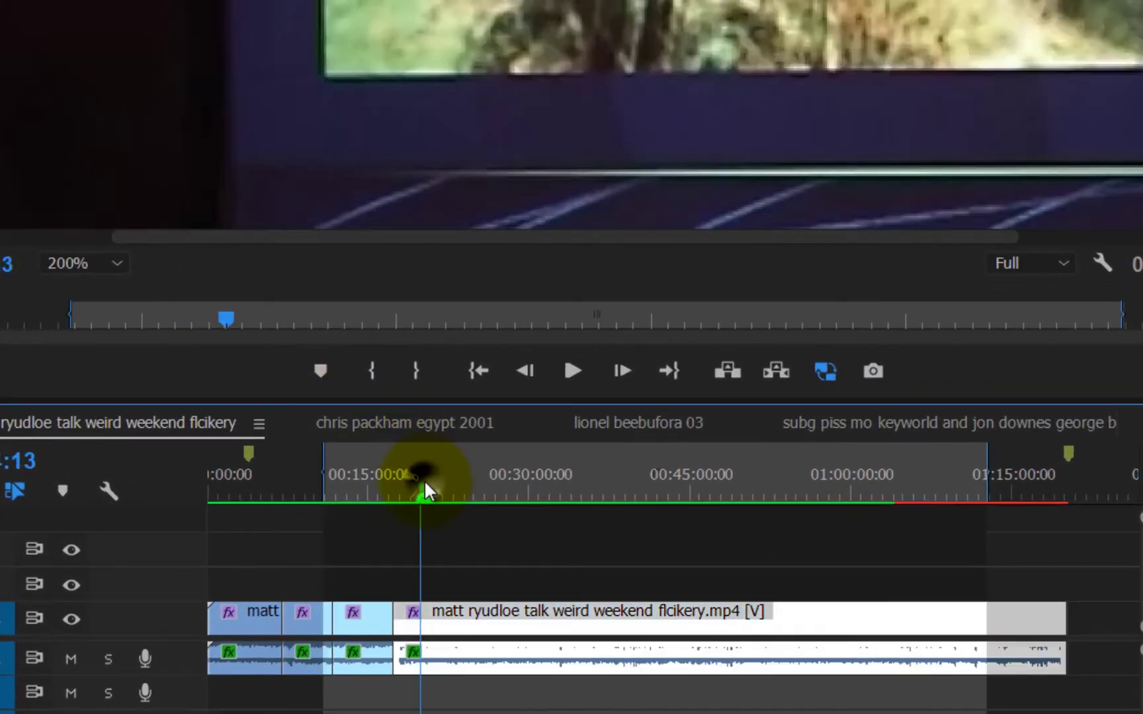
{"action": "left_click", "coordinate": [418, 371]}
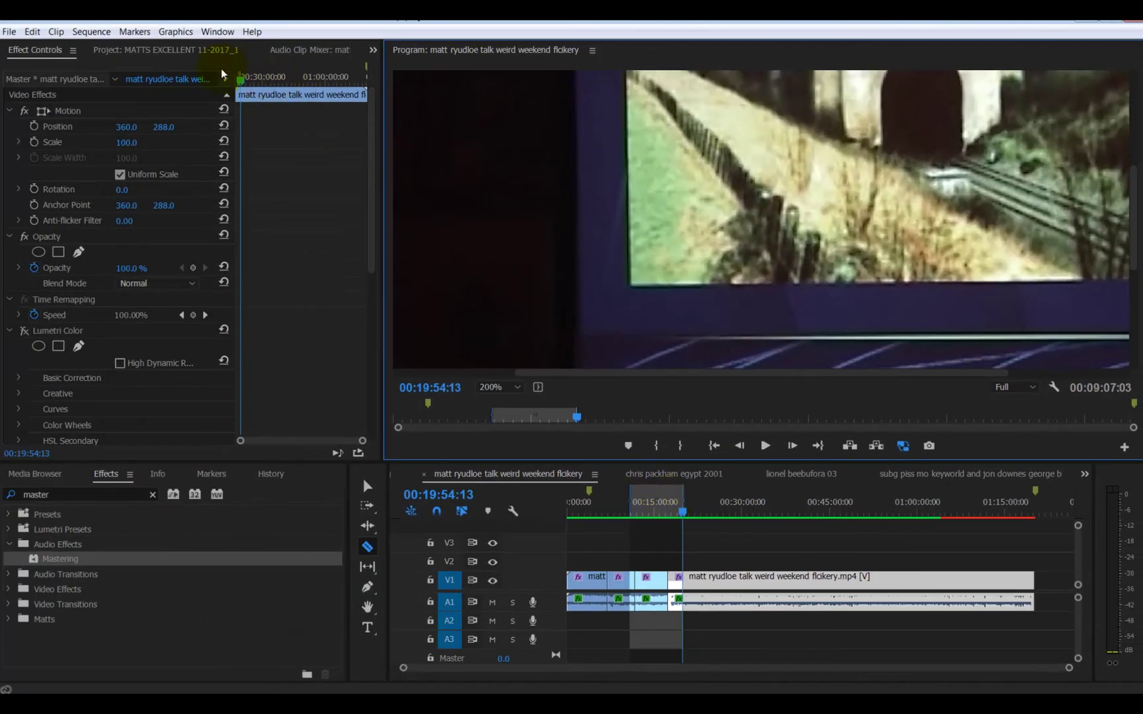
Examine the Use Previews option in the media export settings for the In to Out range, and cancel the export
{"action": "left_click", "coordinate": [92, 32]}
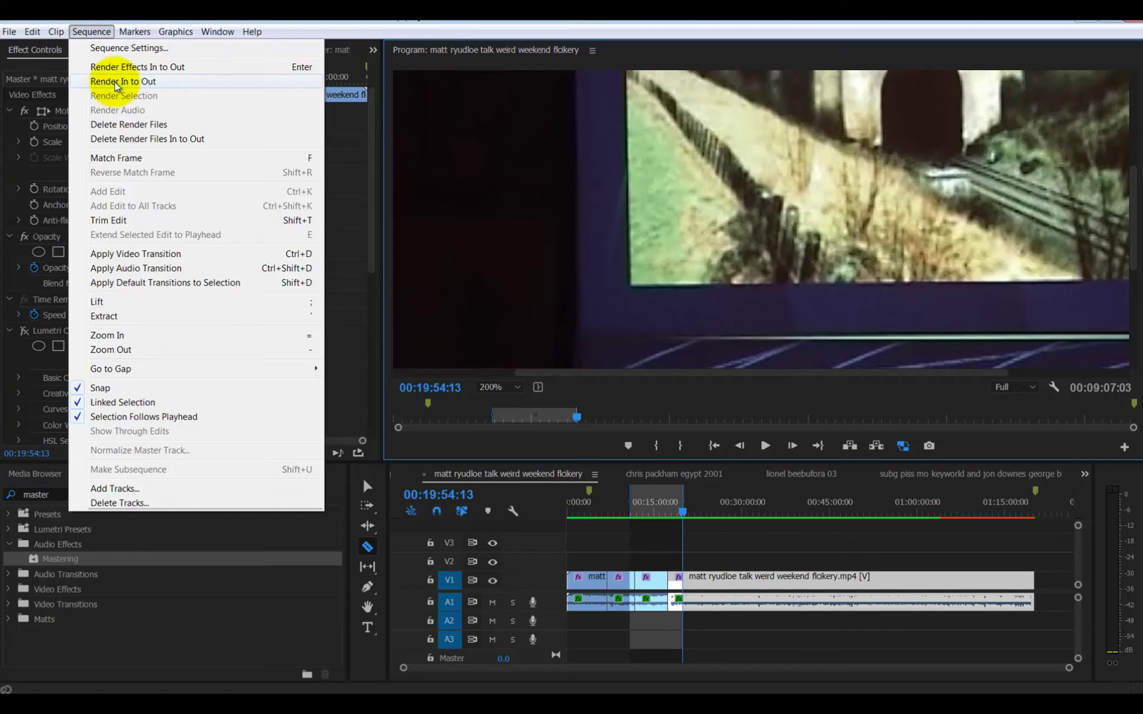
{"action": "left_click", "coordinate": [9, 31]}
{"action": "mouse_move", "coordinate": [41, 397]}
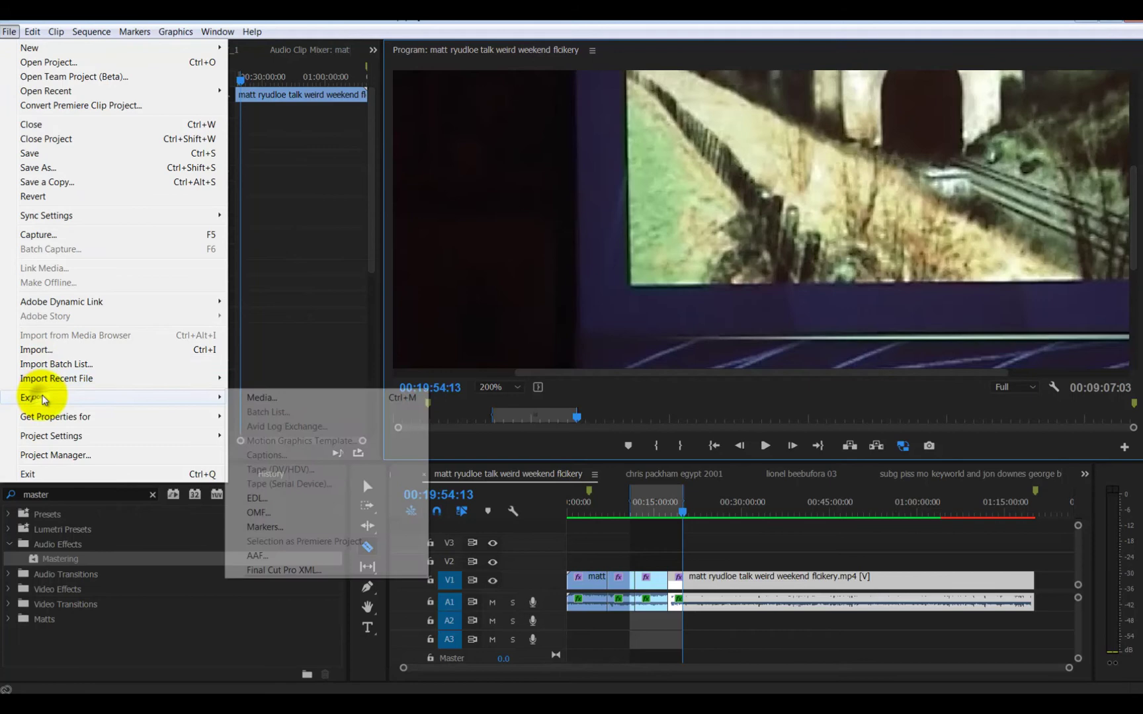
{"action": "left_click", "coordinate": [238, 396]}
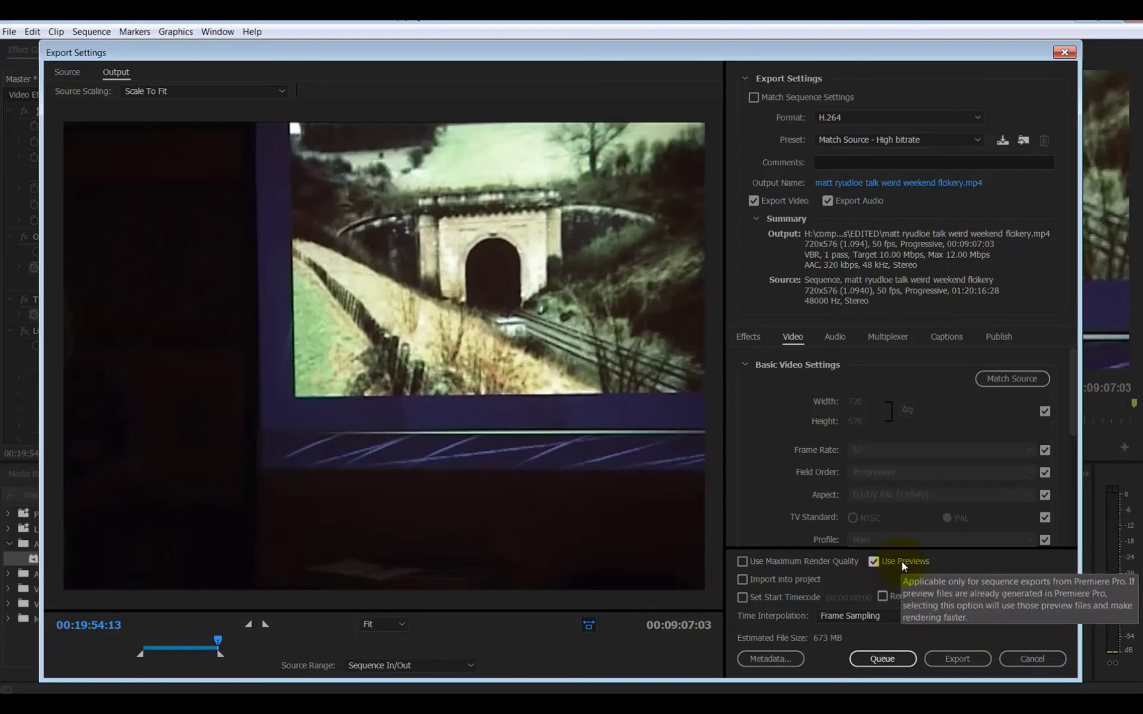
{"action": "left_click", "coordinate": [1036, 658]}
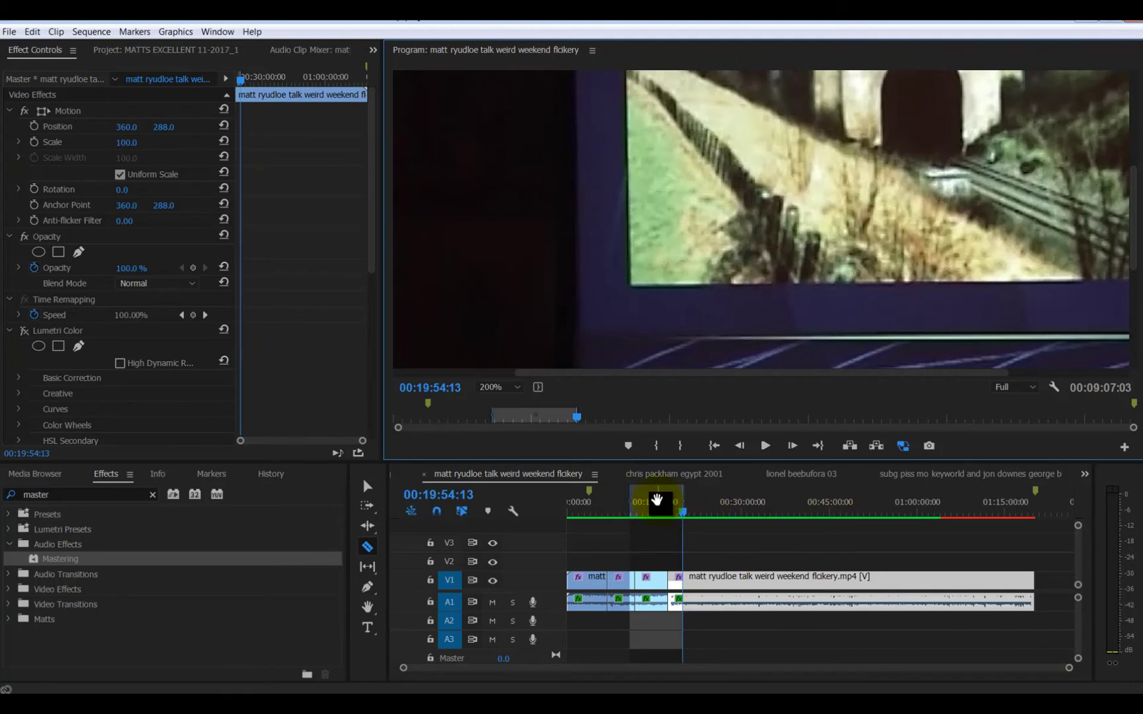
Move the In to Out range onto the unrendered section near the sequence's end and save the project
{"action": "left_click_drag", "start_coordinate": [657, 500], "coordinate": [968, 504]}
{"action": "left_click", "coordinate": [860, 509]}
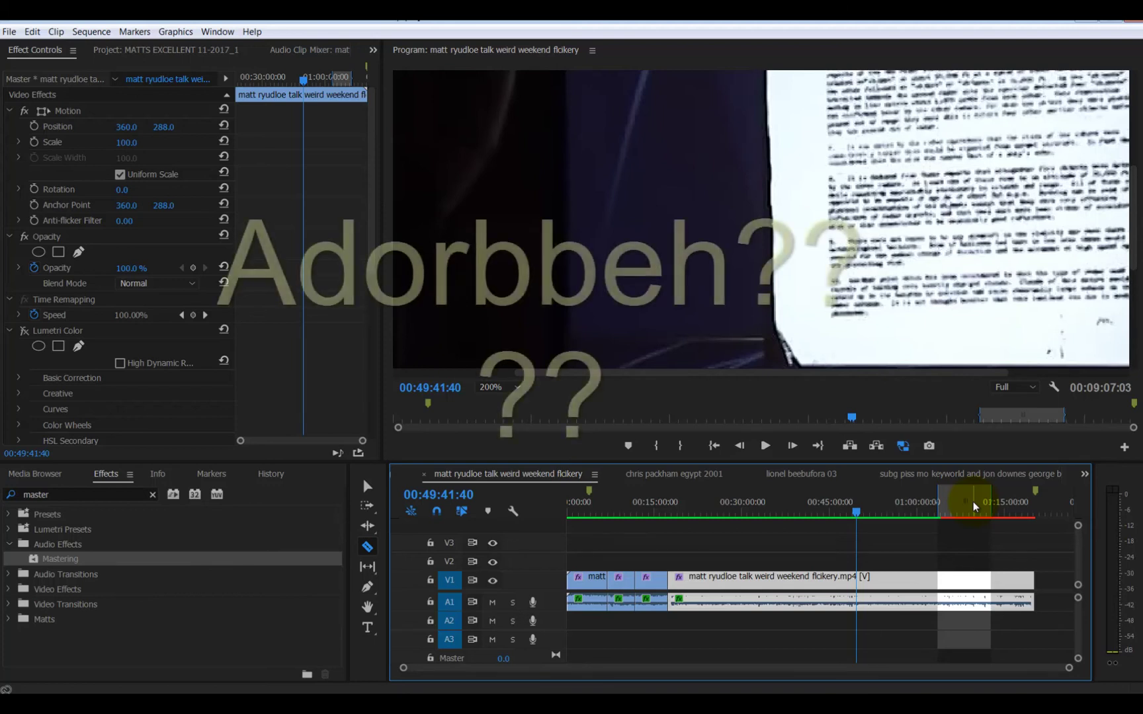
{"action": "key", "text": "ctrl+s"}
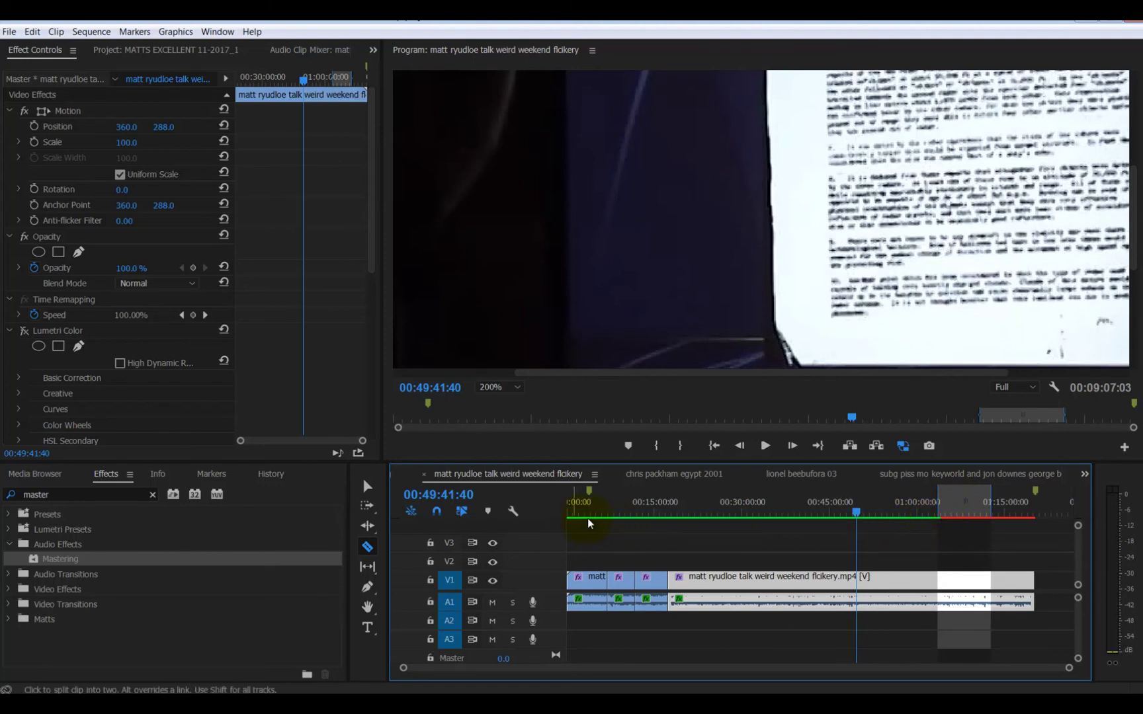
Play the rendered section from 00:36:12:39 and set the Program monitor's zoom to Fit
{"action": "left_click", "coordinate": [779, 513]}
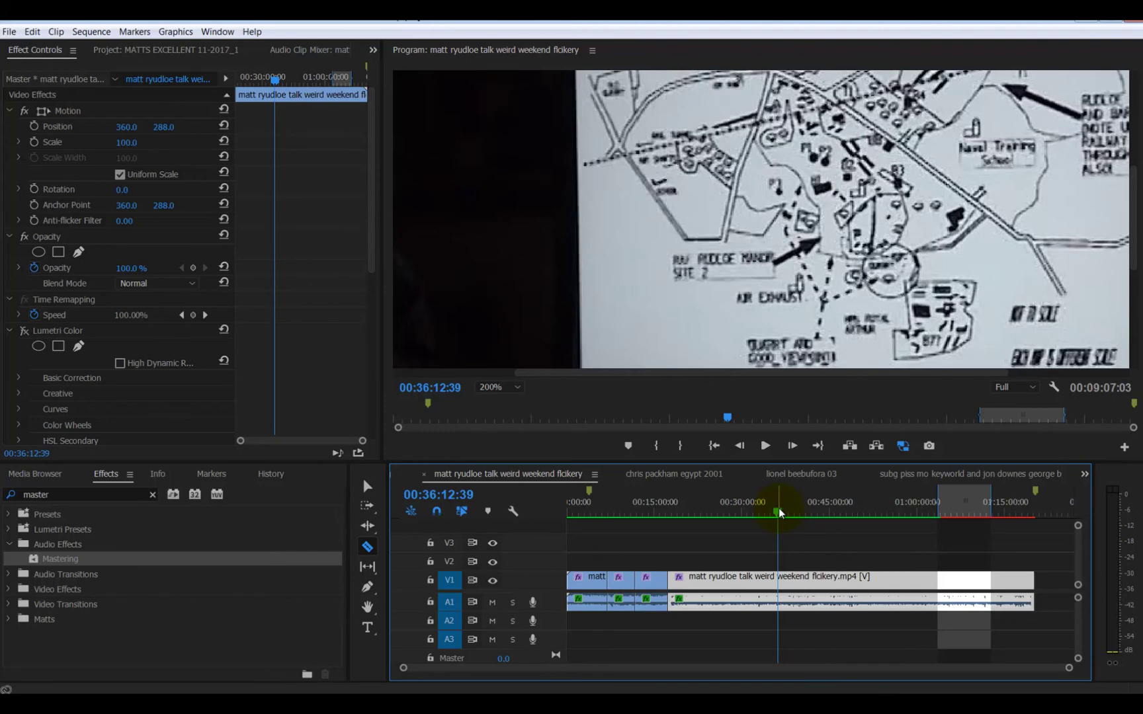
{"action": "key", "text": "space"}
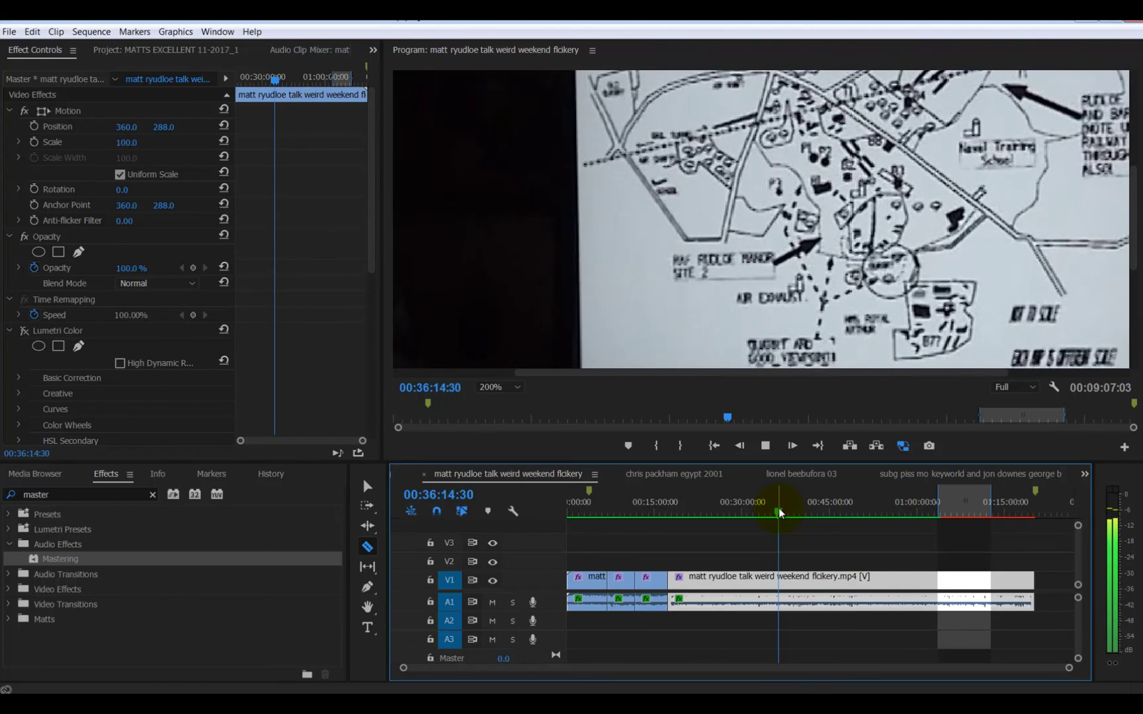
{"action": "key", "text": "space"}
{"action": "left_click", "coordinate": [505, 389]}
{"action": "left_click", "coordinate": [506, 403]}
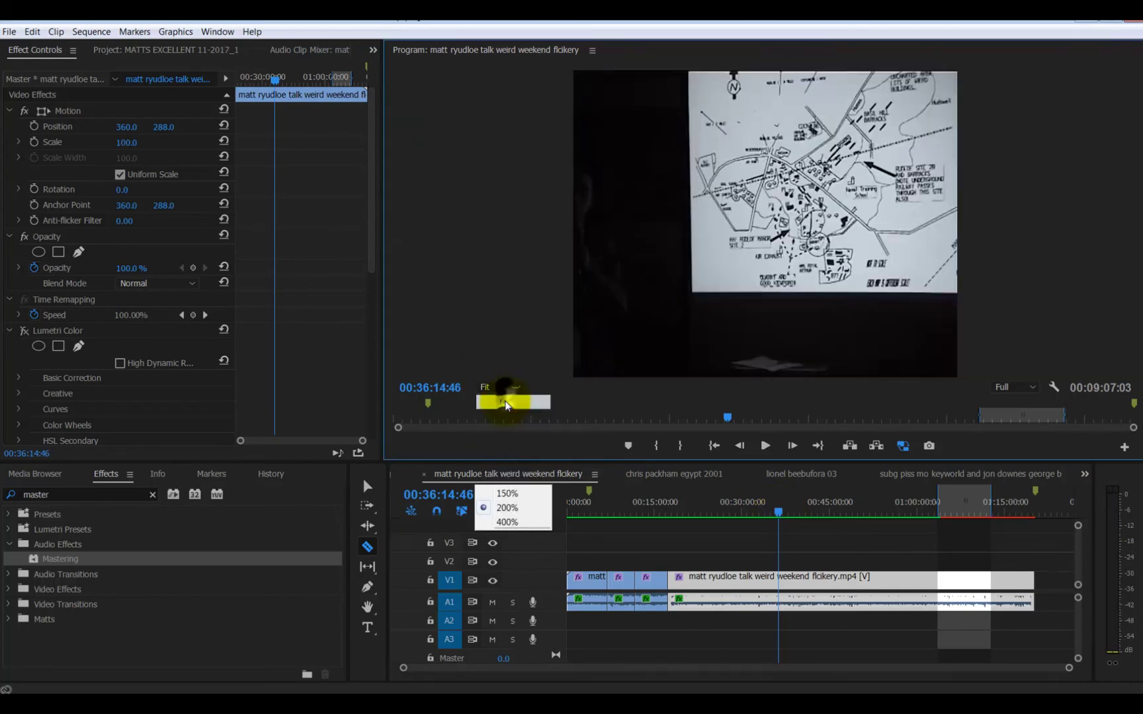
{"action": "key", "text": "space"}
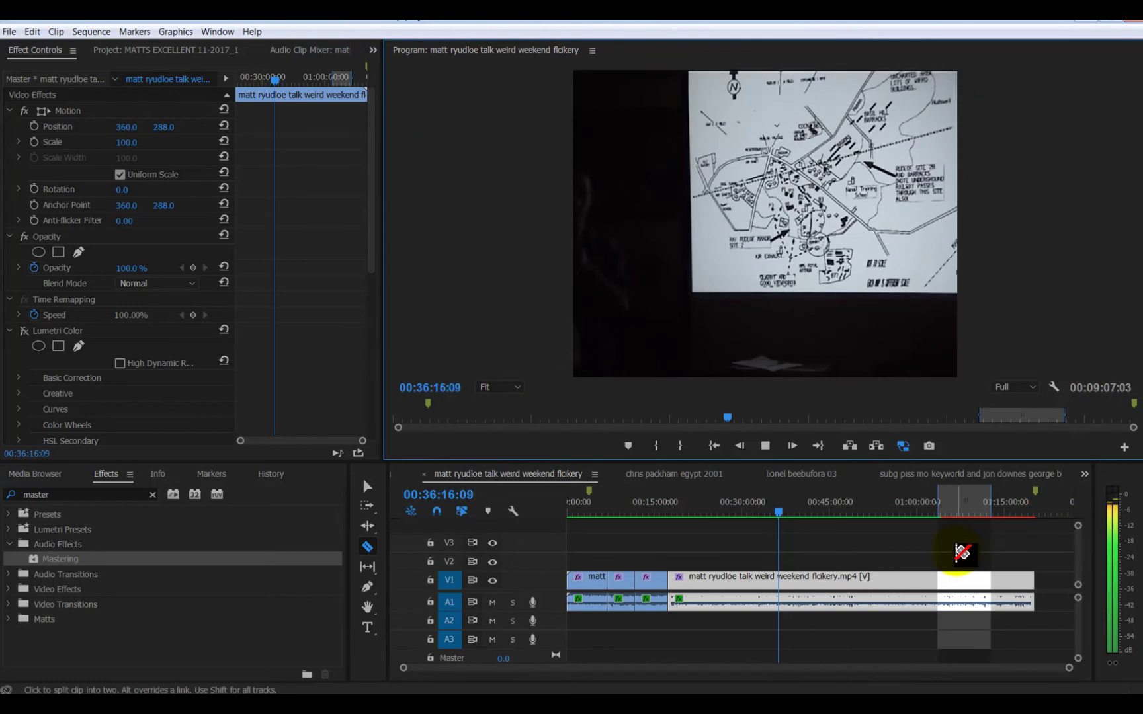
{"action": "key", "text": "space"}
Play the unrendered section from 01:09:20:33 and compare it with playback of the rendered section just before the In point
{"action": "left_click", "coordinate": [972, 508]}
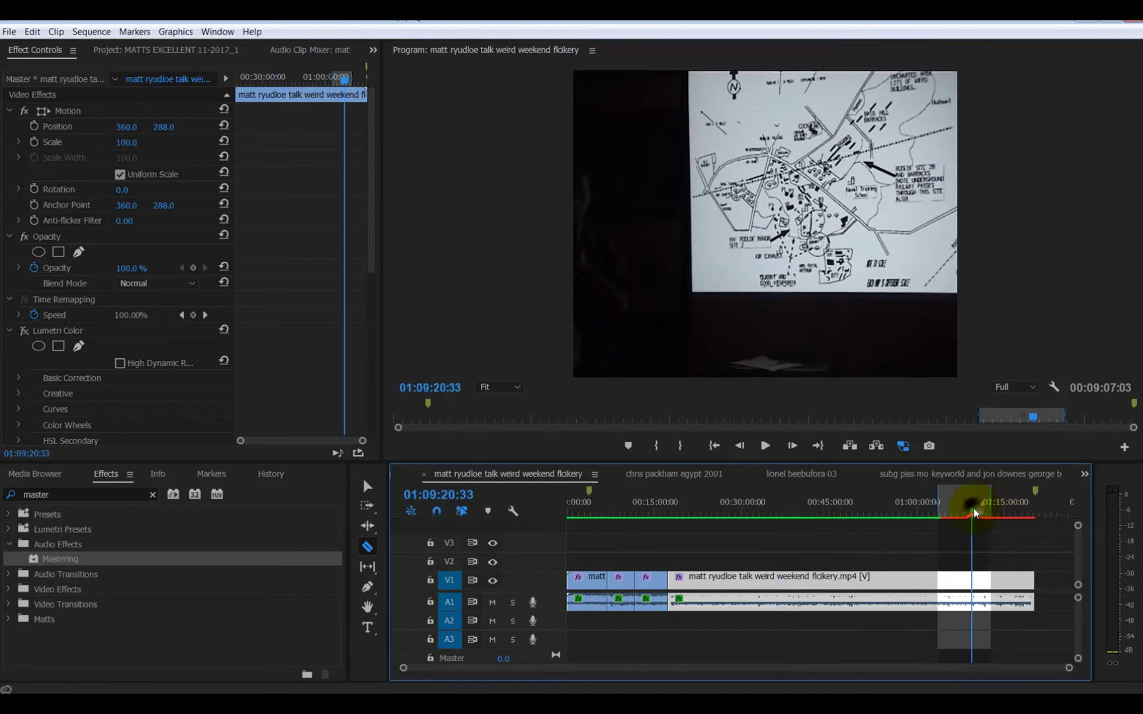
{"action": "key", "text": "space"}
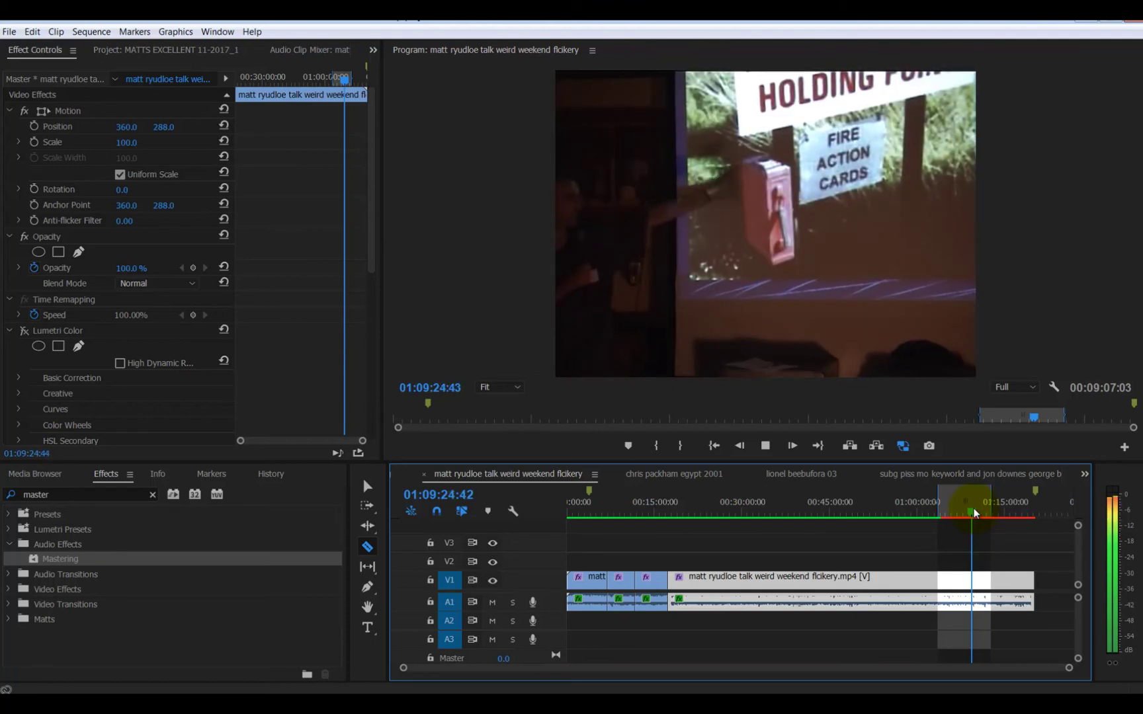
{"action": "key", "text": "space"}
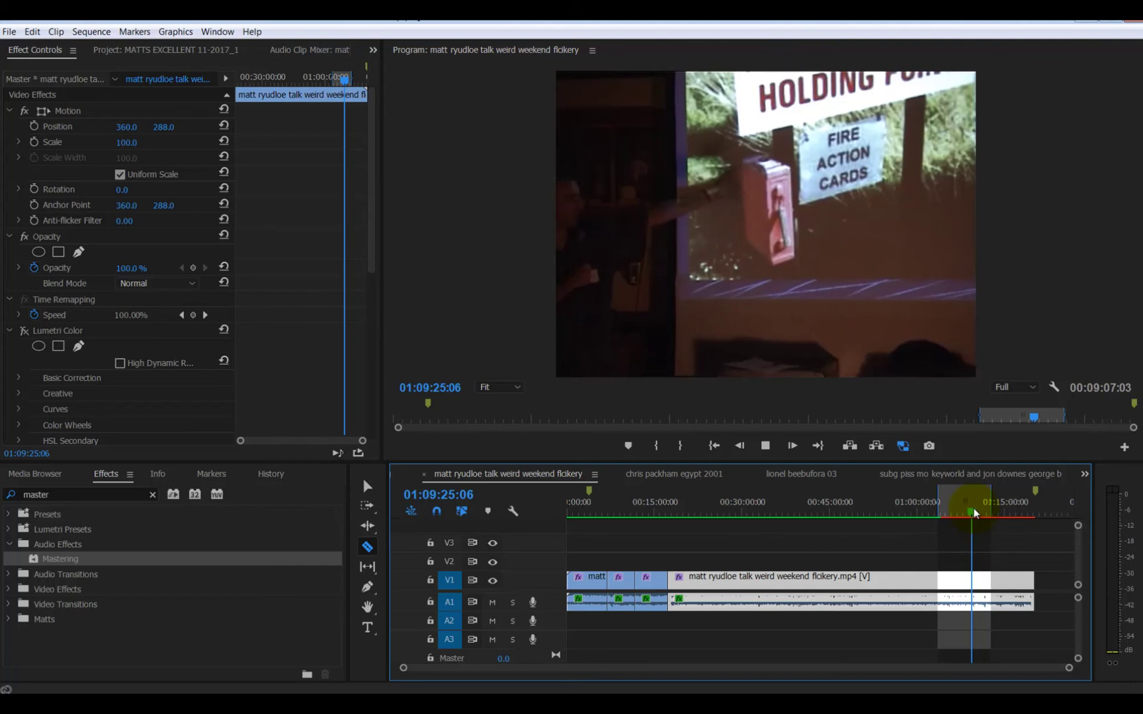
{"action": "key", "text": "space"}
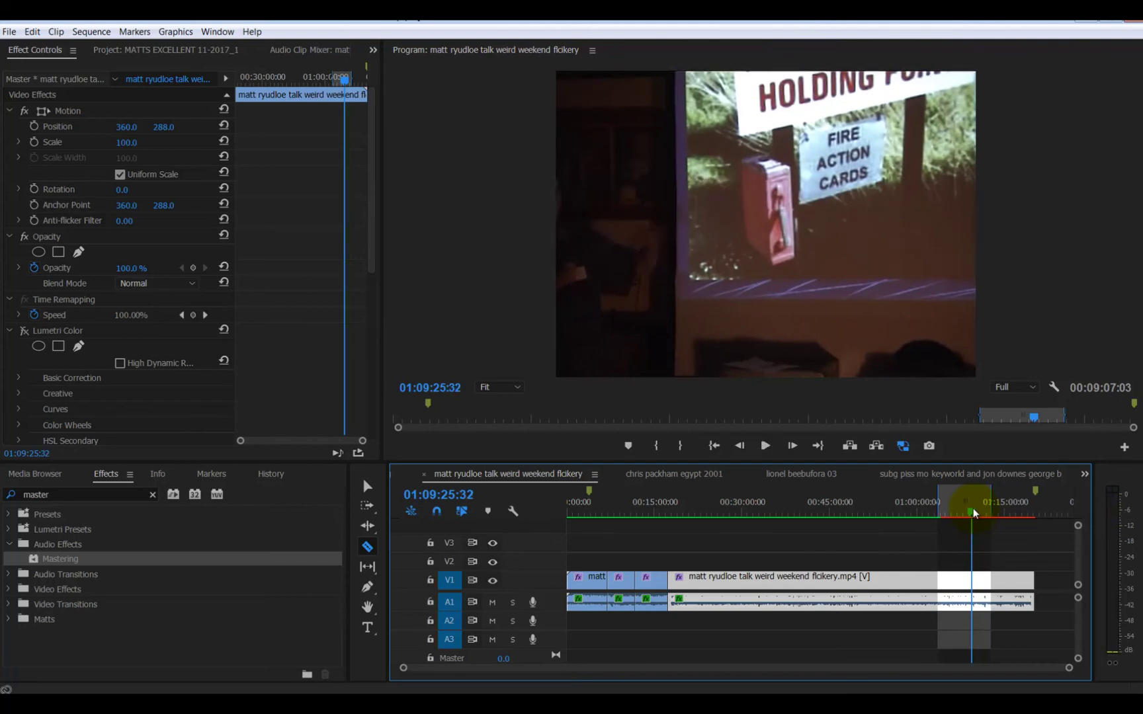
{"action": "left_click", "coordinate": [909, 510]}
{"action": "key", "text": "space"}
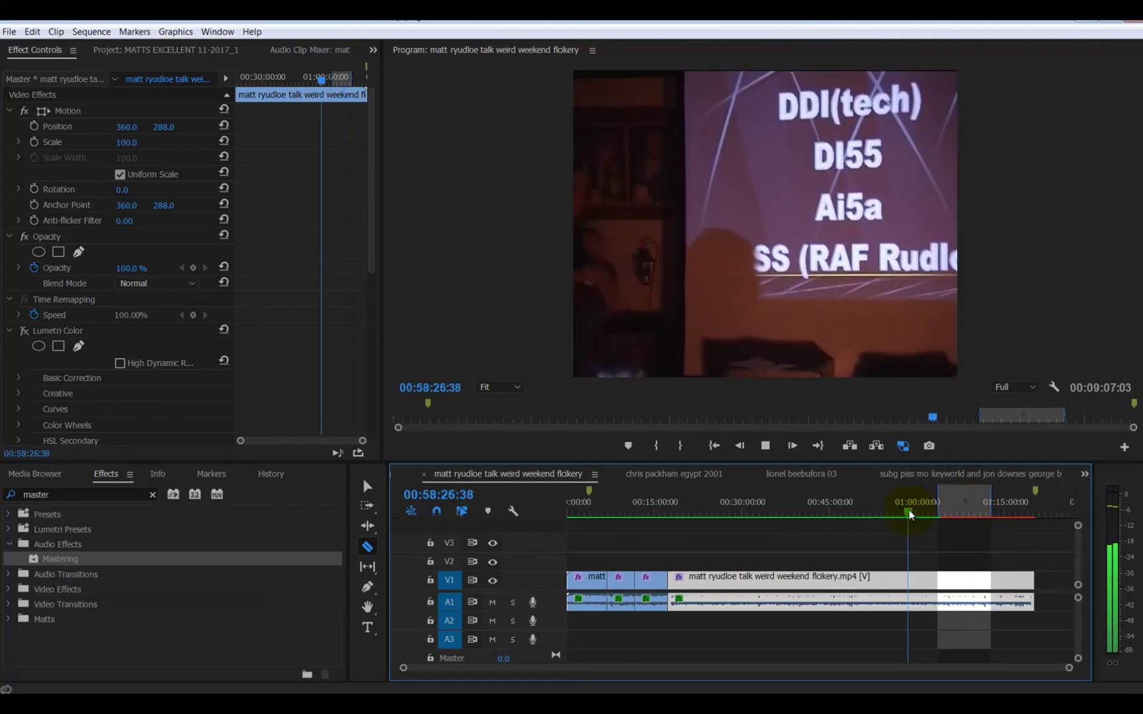
{"action": "key", "text": "space"}
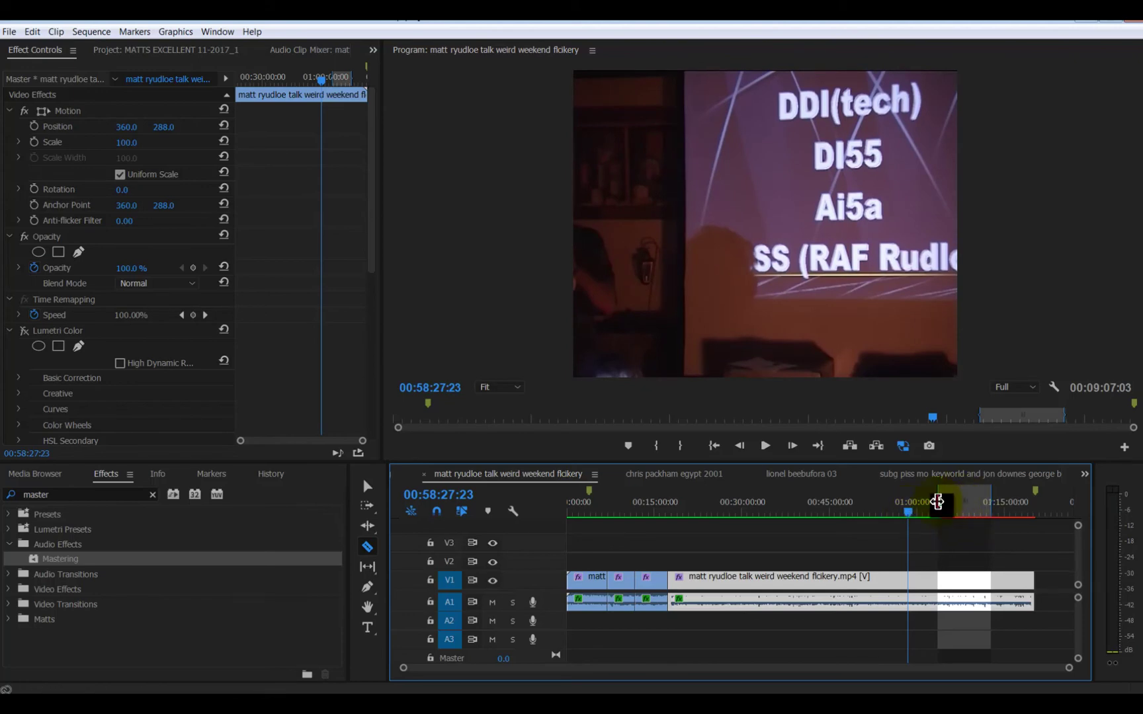
Start rendering the In to Out range on the unrendered section near the sequence's end, and cancel the render
{"action": "left_click", "coordinate": [93, 32]}
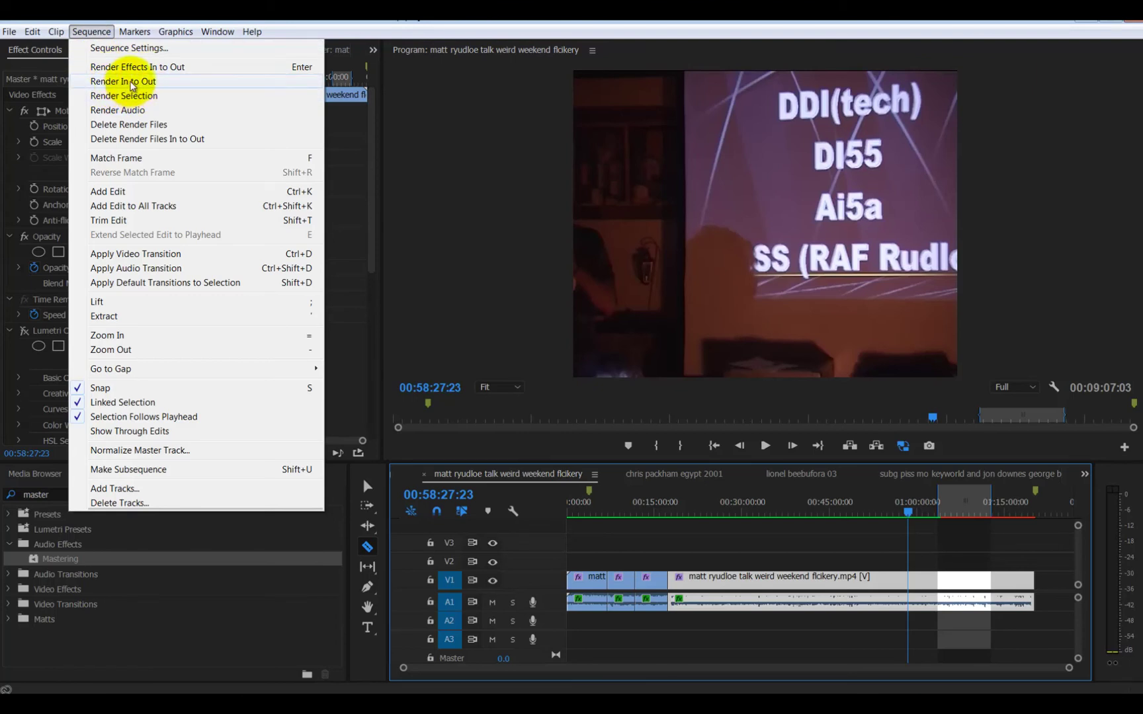
{"action": "left_click", "coordinate": [562, 20]}
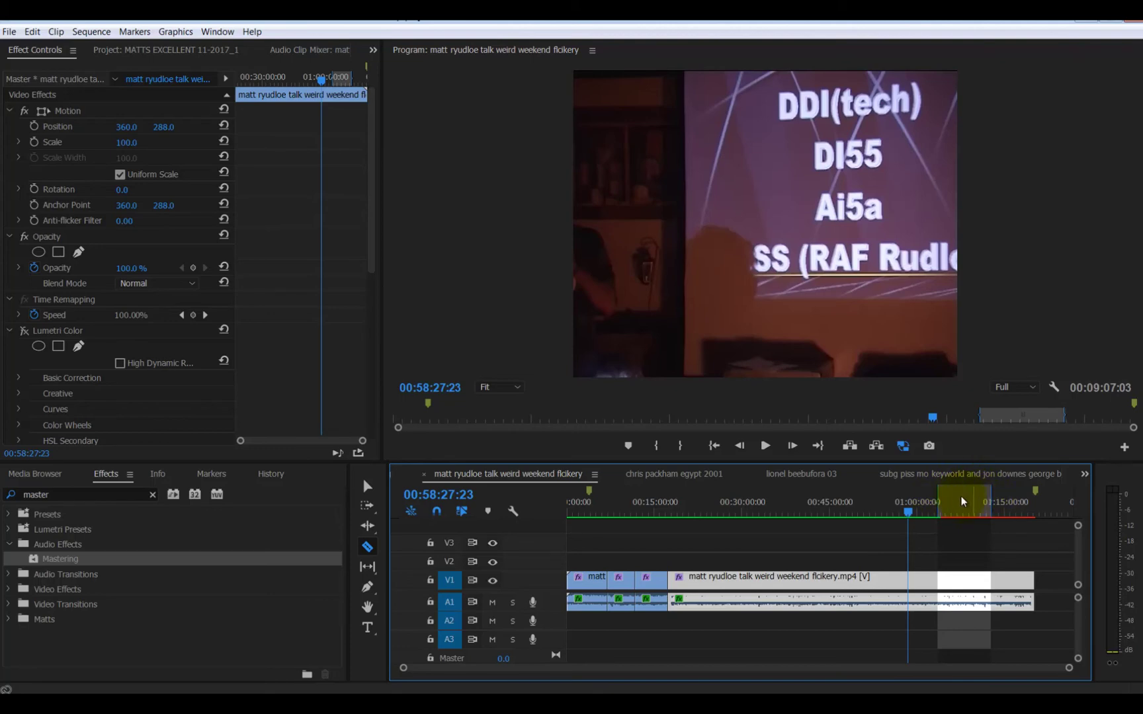
{"action": "left_click", "coordinate": [89, 33]}
{"action": "left_click", "coordinate": [115, 82]}
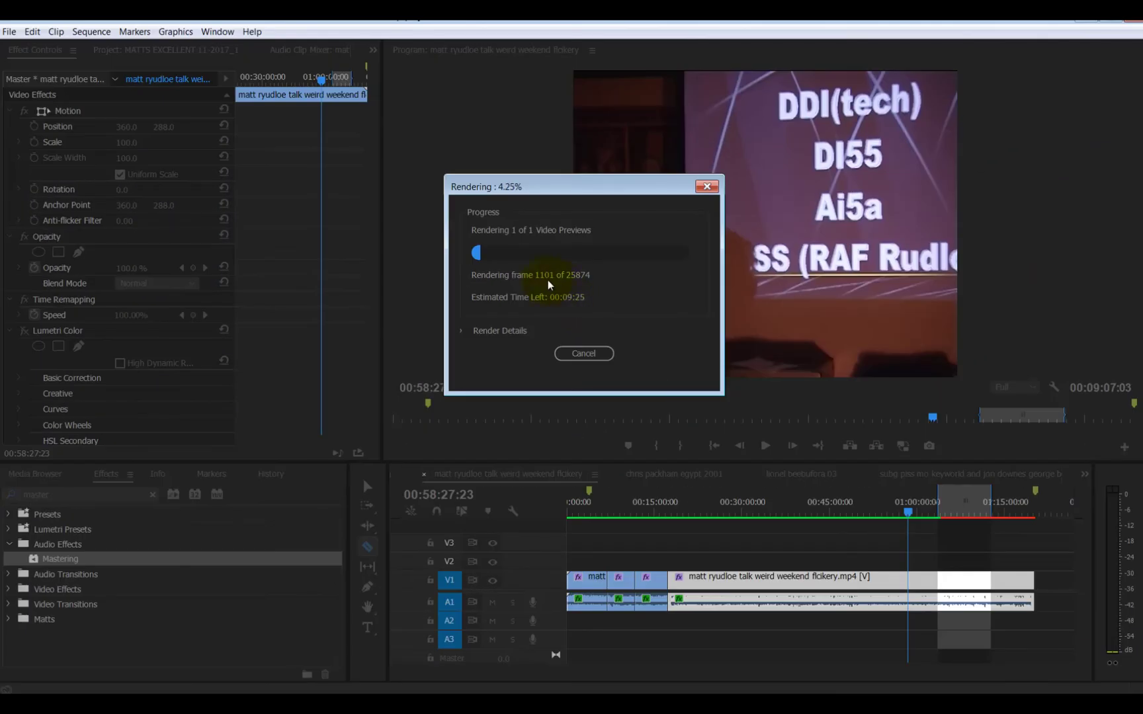
{"action": "left_click", "coordinate": [603, 353]}
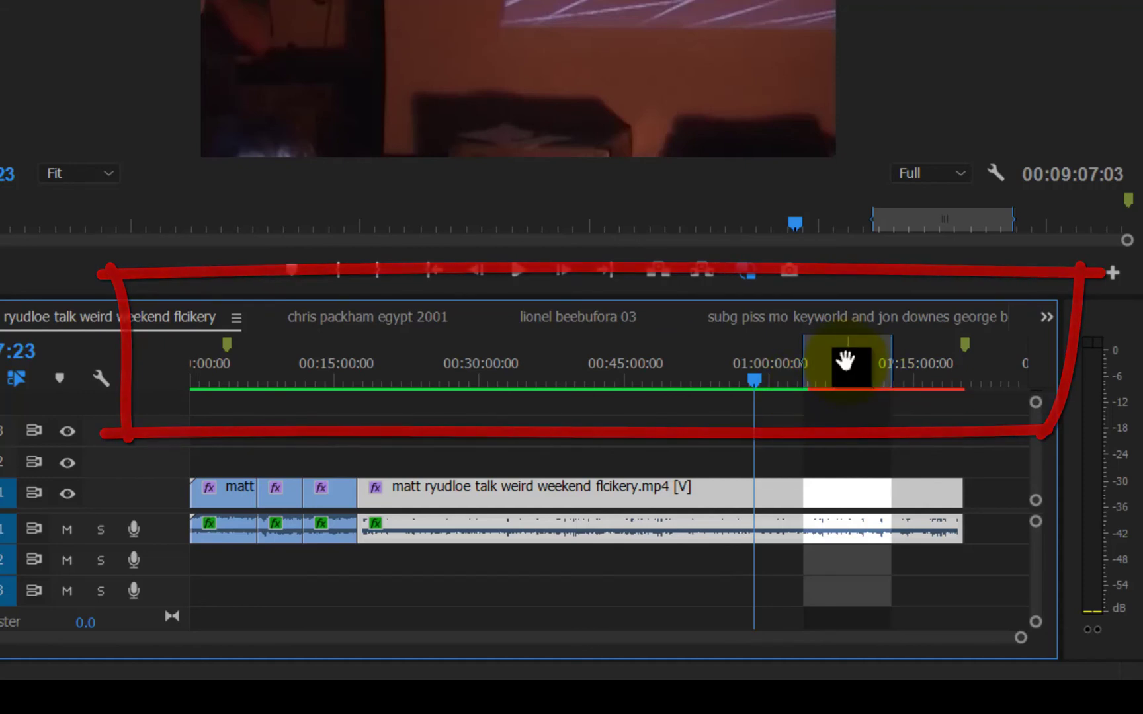
Move the In to Out range to the start of the sequence, and calculate 9*9 in the Windows Calculator
{"action": "left_click_drag", "start_coordinate": [845, 364], "coordinate": [222, 395]}
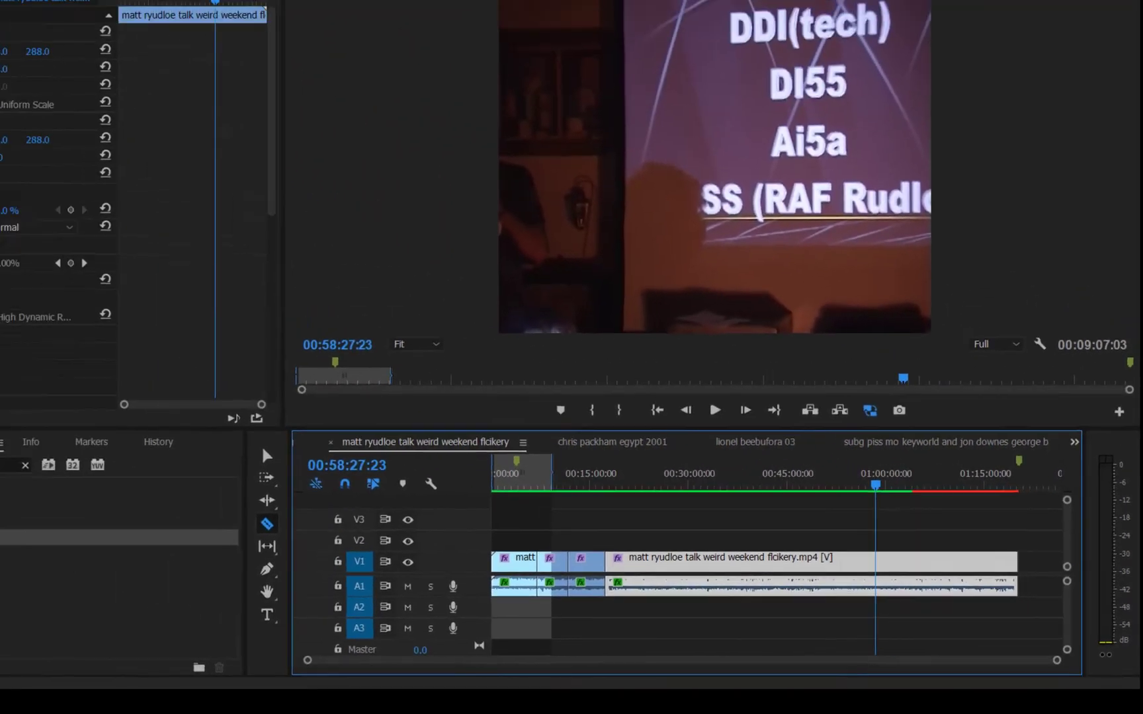
{"action": "key", "text": "super"}
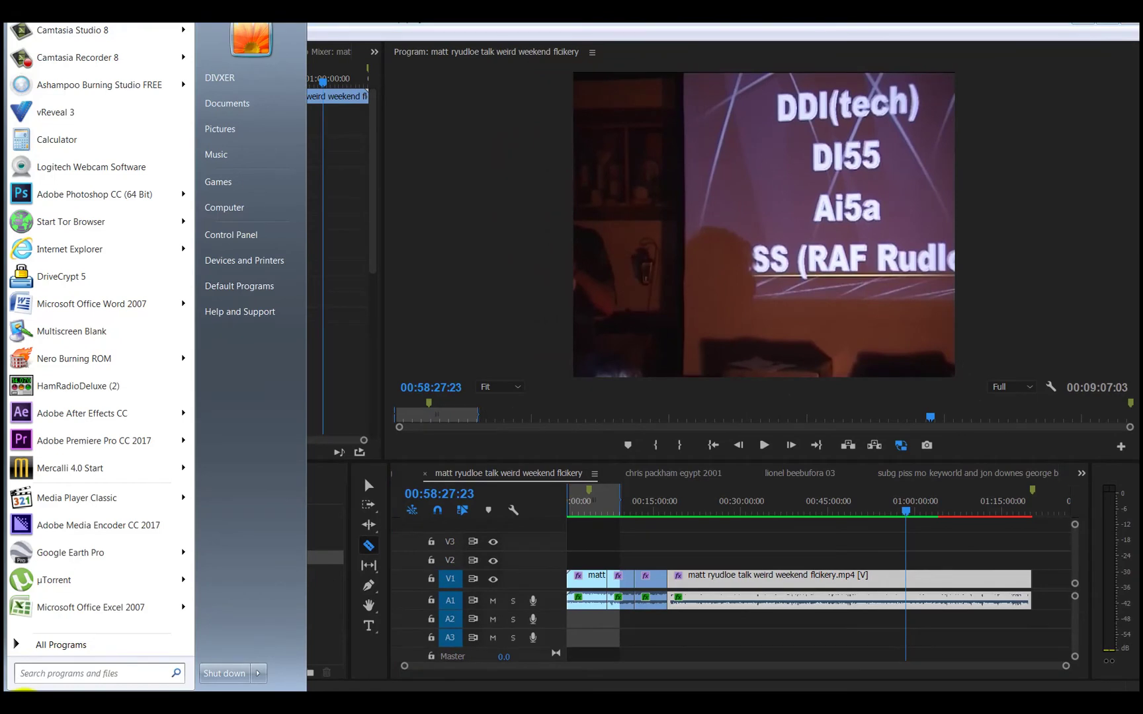
{"action": "left_click", "coordinate": [70, 141]}
{"action": "type", "text": "9"}
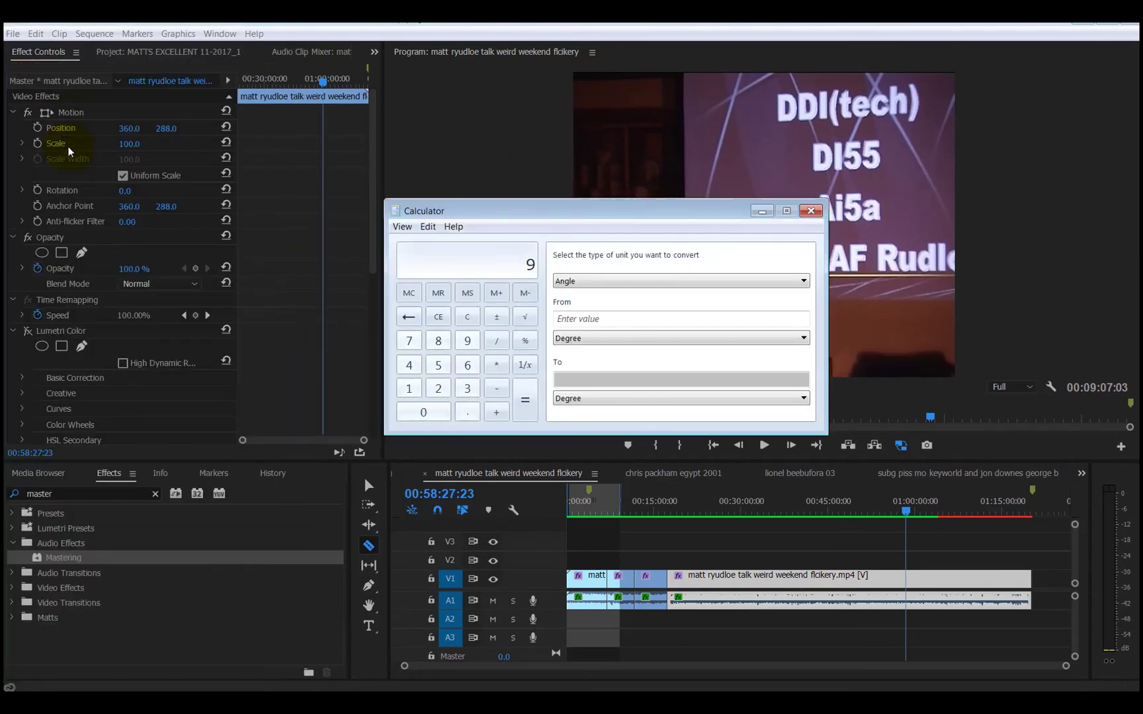
{"action": "key", "text": "Return"}
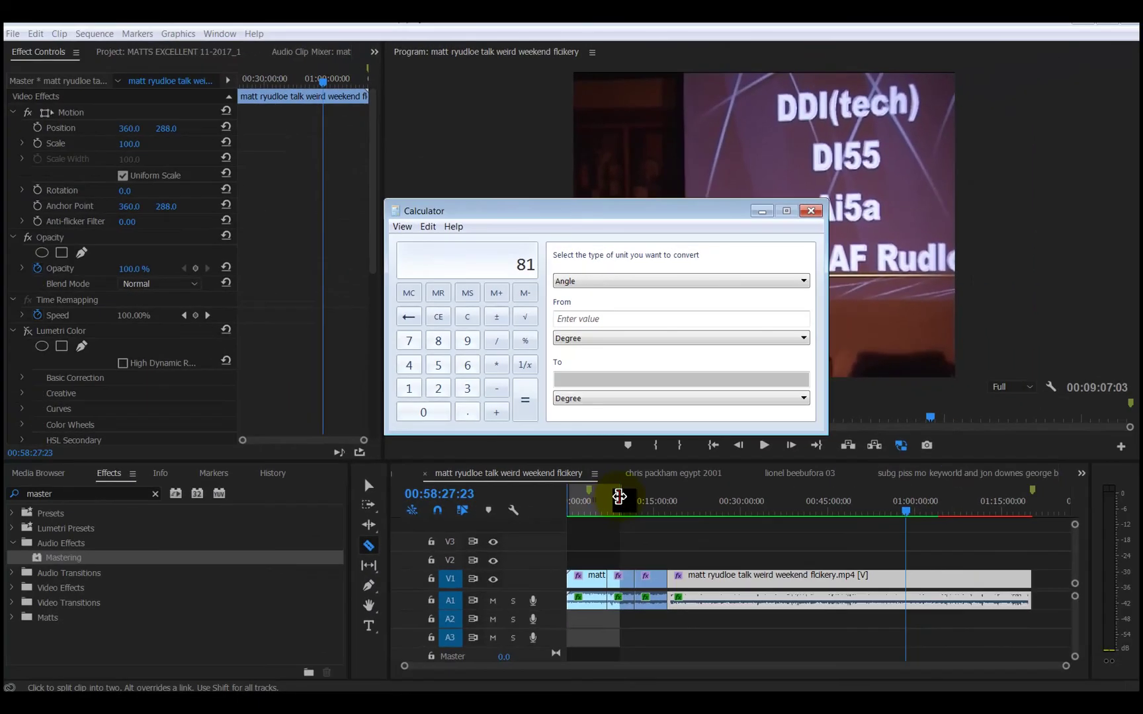
Extend the In to Out range over the whole sequence, and calculate 4*60 in the Windows Calculator
{"action": "left_click", "coordinate": [618, 498]}
{"action": "mouse_move", "coordinate": [796, 508]}
{"action": "left_mouse_down"}
{"action": "mouse_move", "coordinate": [1030, 497]}
{"action": "mouse_move", "coordinate": [903, 500]}
{"action": "left_mouse_up"}
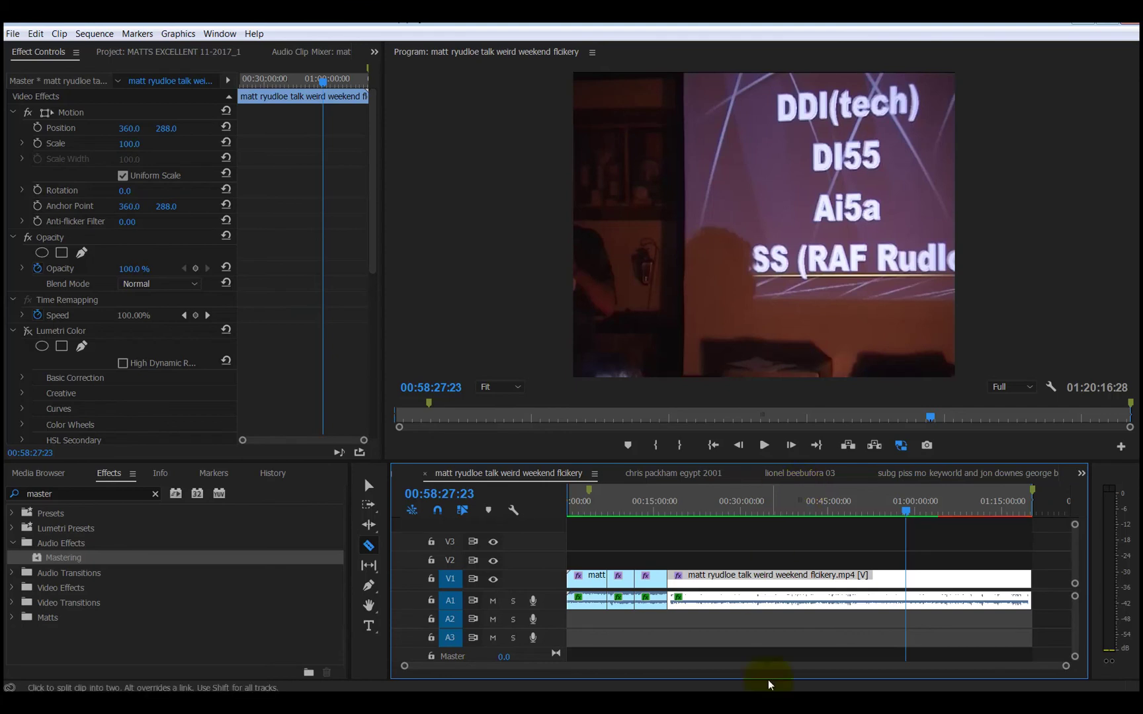
{"action": "key", "text": "alt+Tab"}
{"action": "key", "text": "Escape"}
{"action": "type", "text": "4*60"}
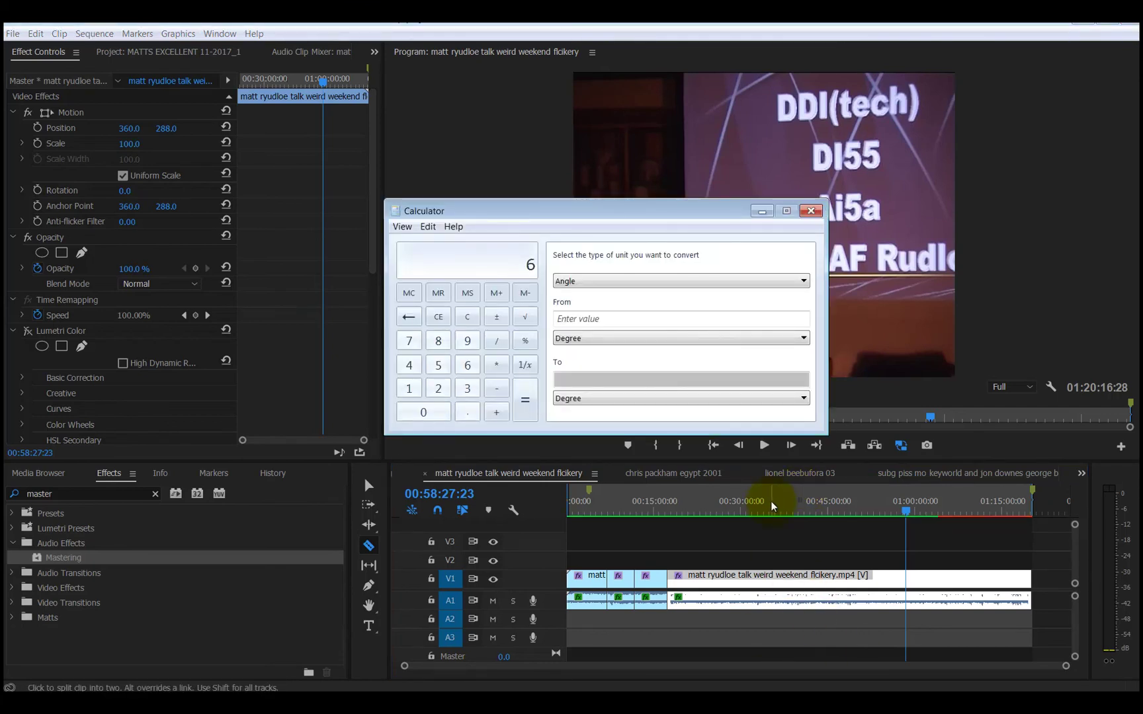
{"action": "key", "text": "Return"}
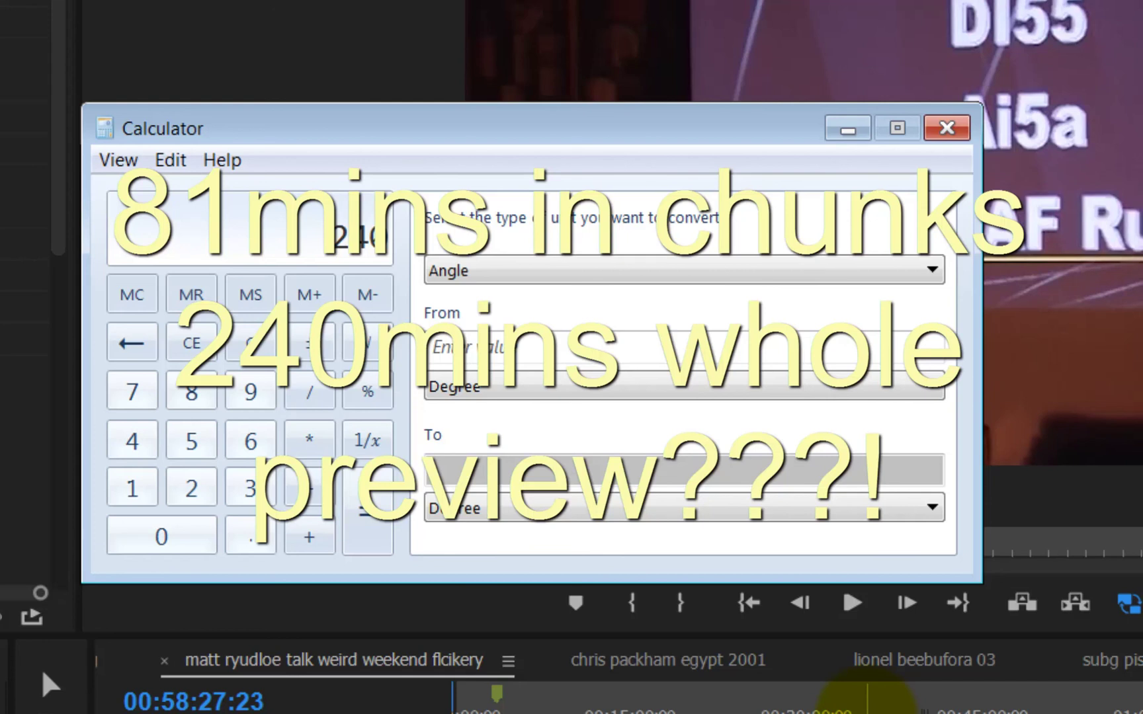
Clear the Calculator and enter 81 for a new calculation
{"action": "key", "text": "Escape"}
{"action": "type", "text": "81"}
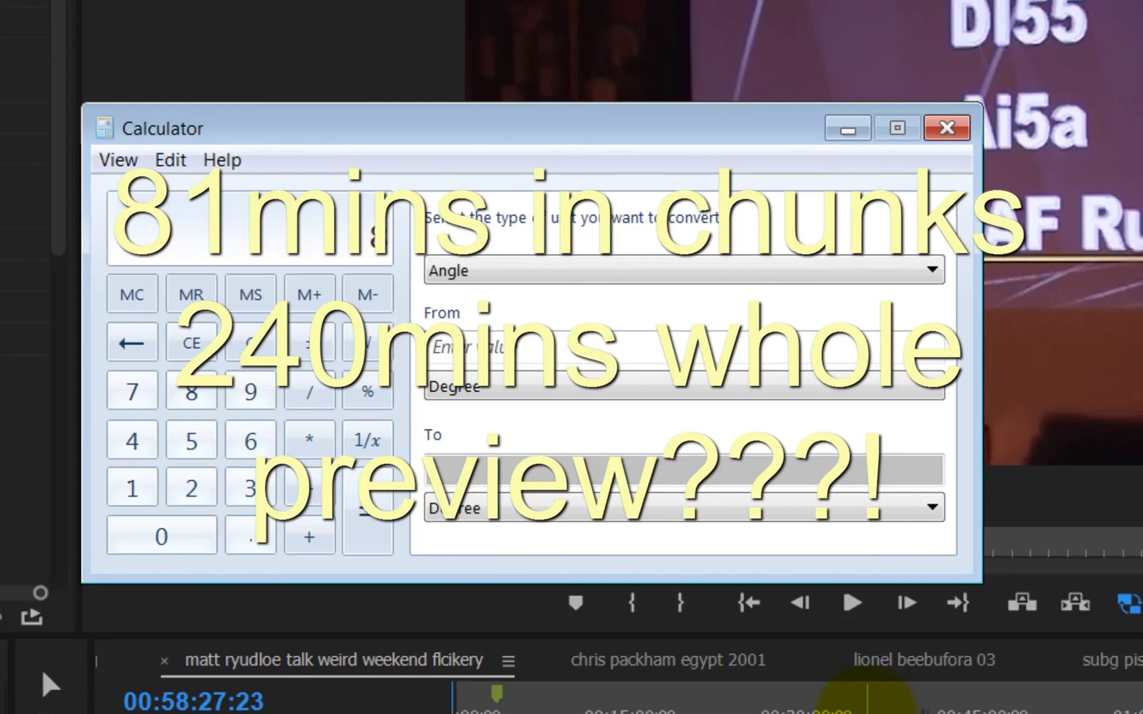